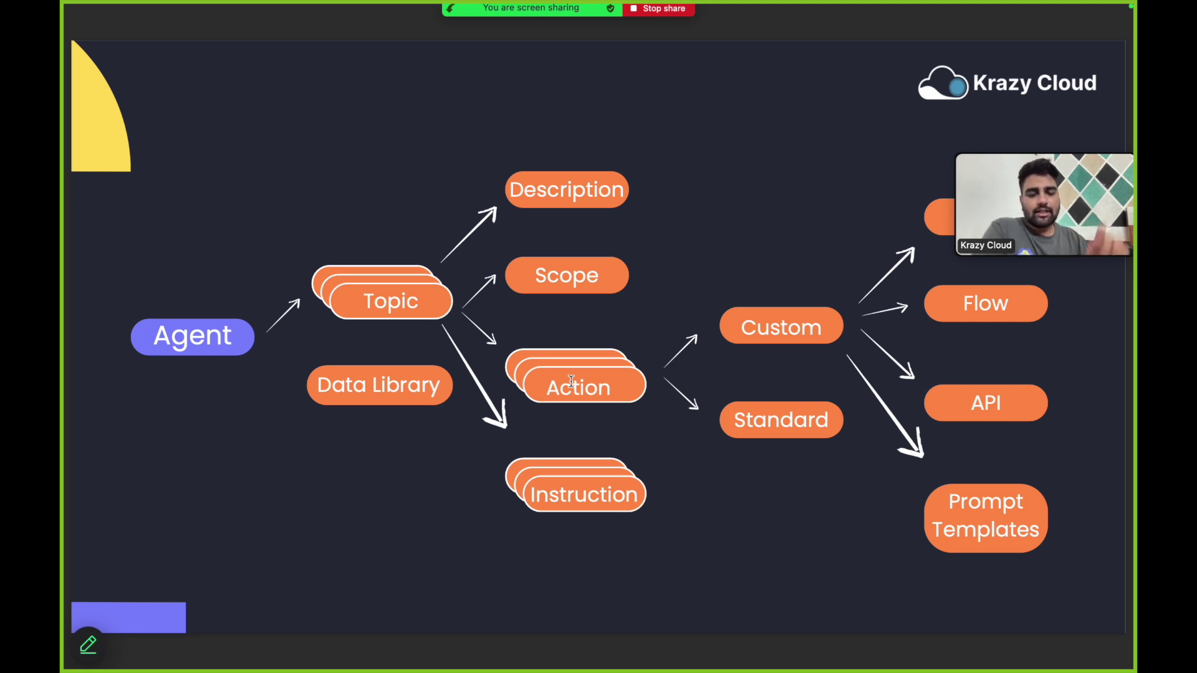
mouse_move(1029, 143)
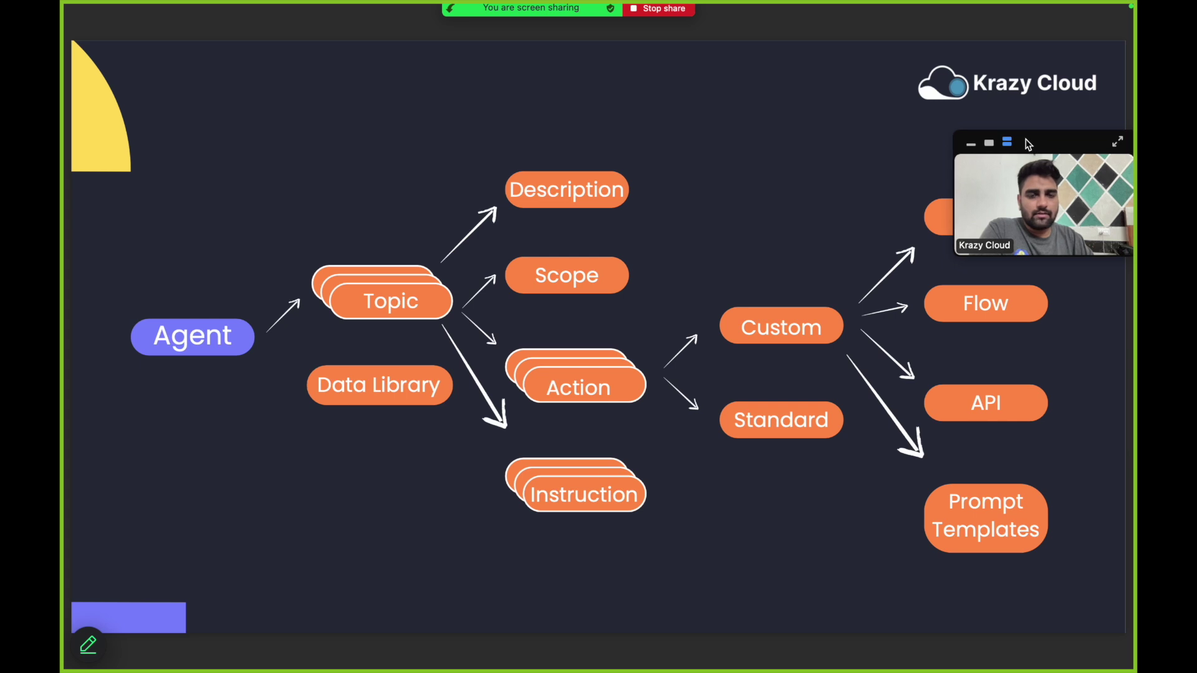
drag(1031, 143, 182, 120)
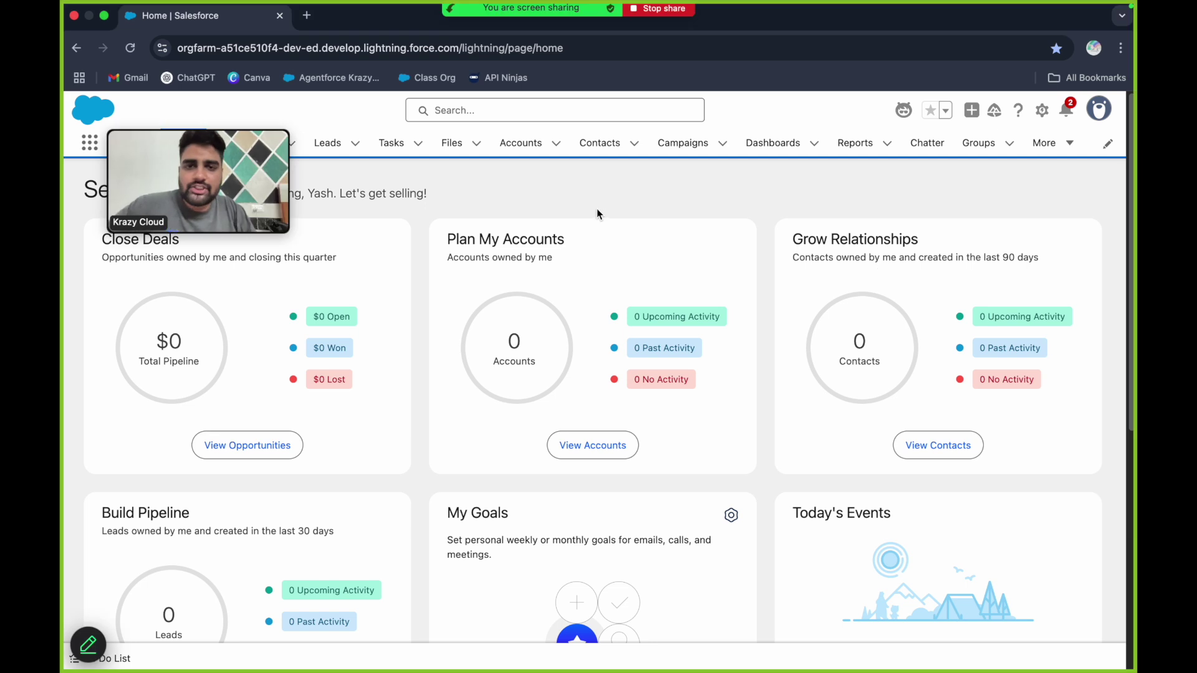
Open Salesforce Setup for the current app
click(1043, 110)
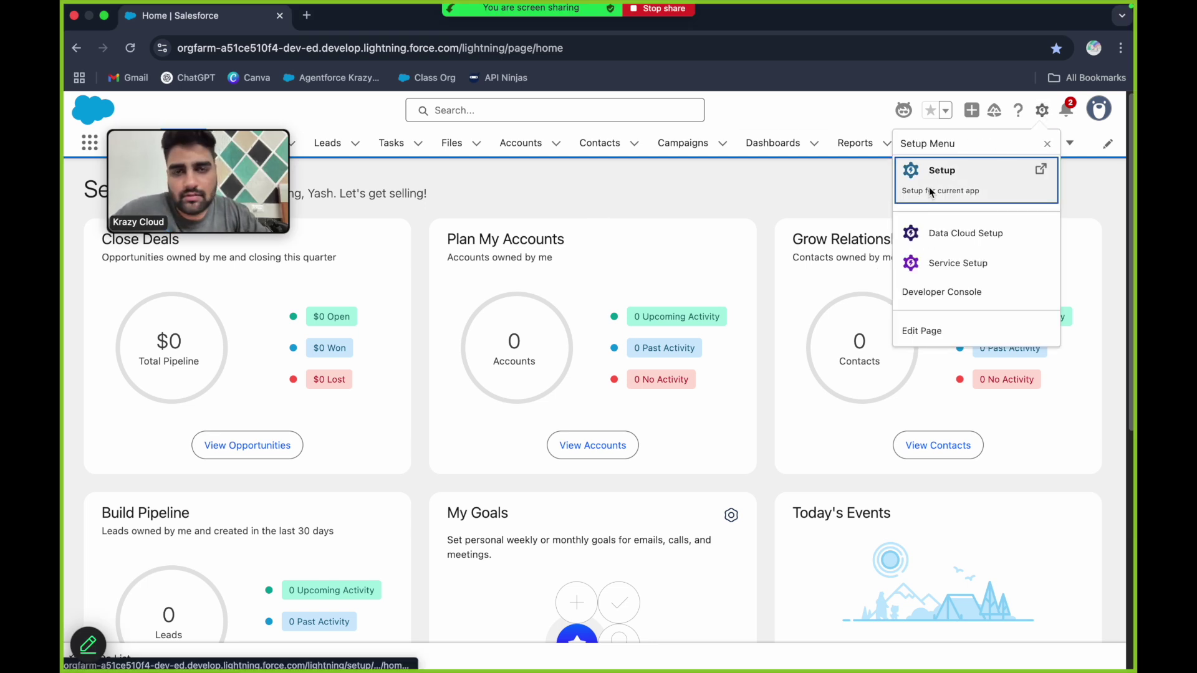
click(767, 193)
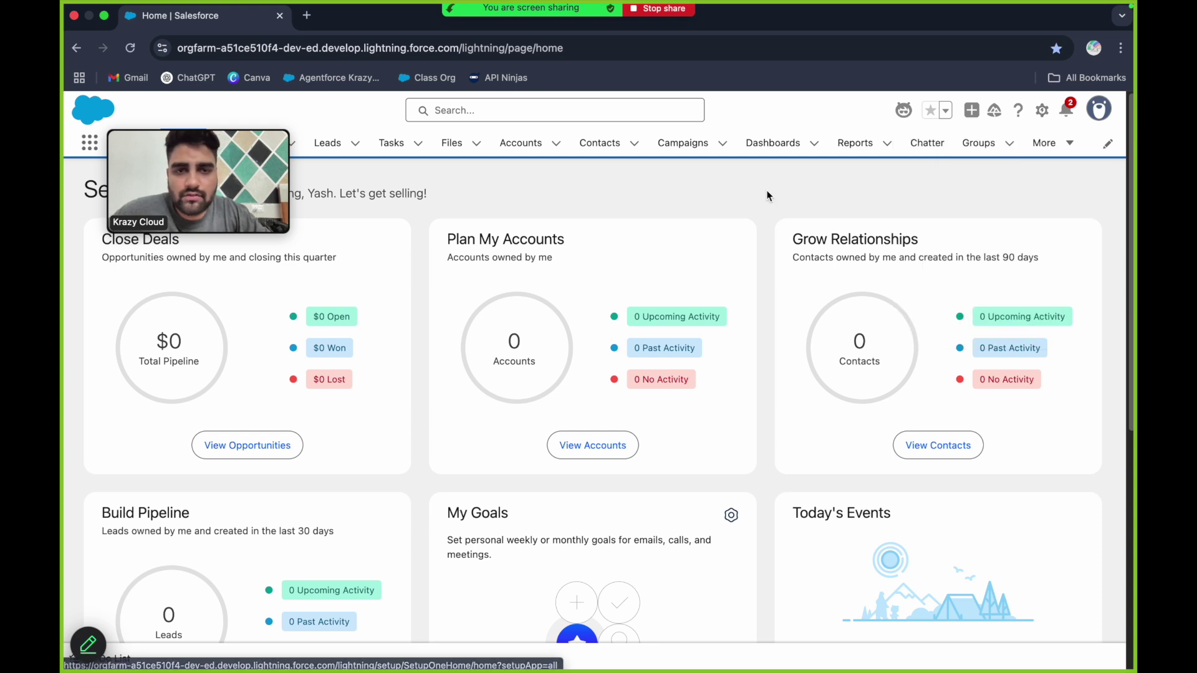
click(1042, 110)
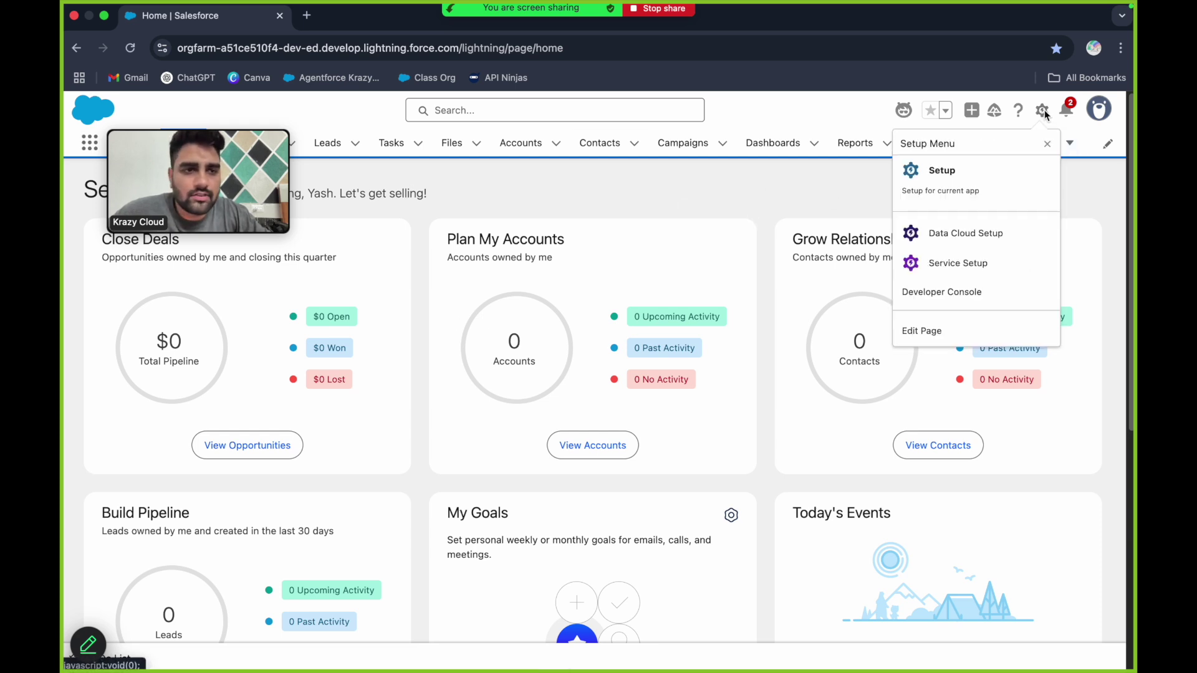
click(942, 167)
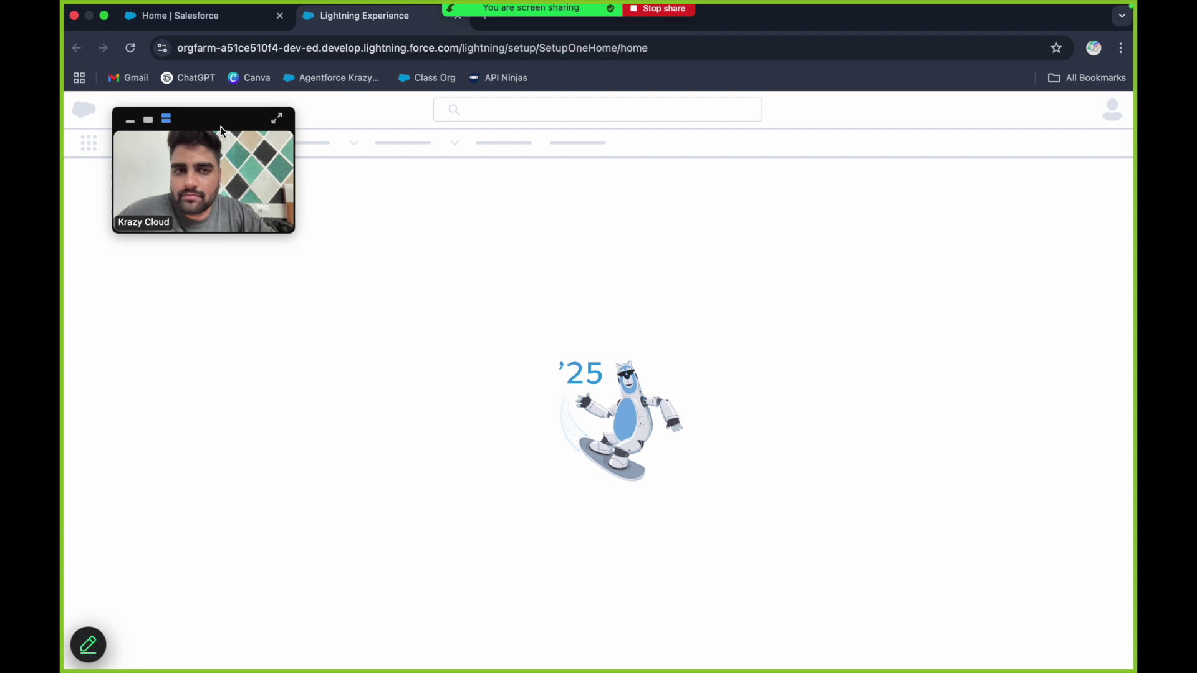
drag(192, 128, 1075, 53)
Find the agent-related setup pages by searching for "agent" and open Agentforce Agents
click(172, 184)
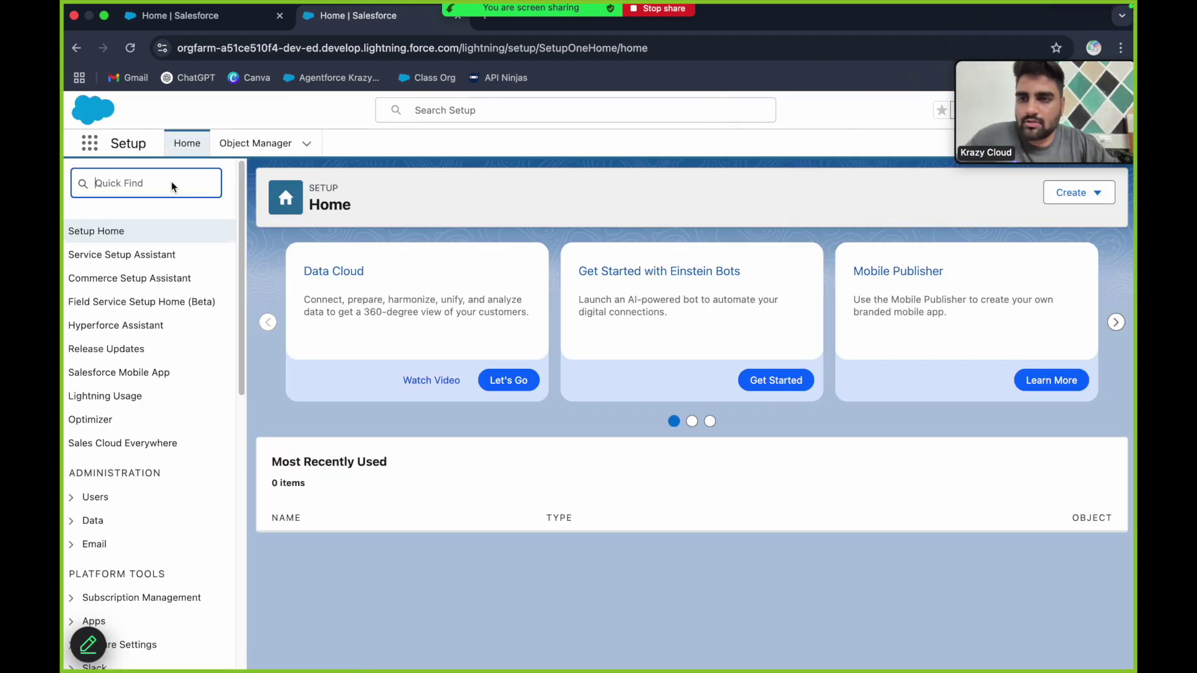
text(agnet)
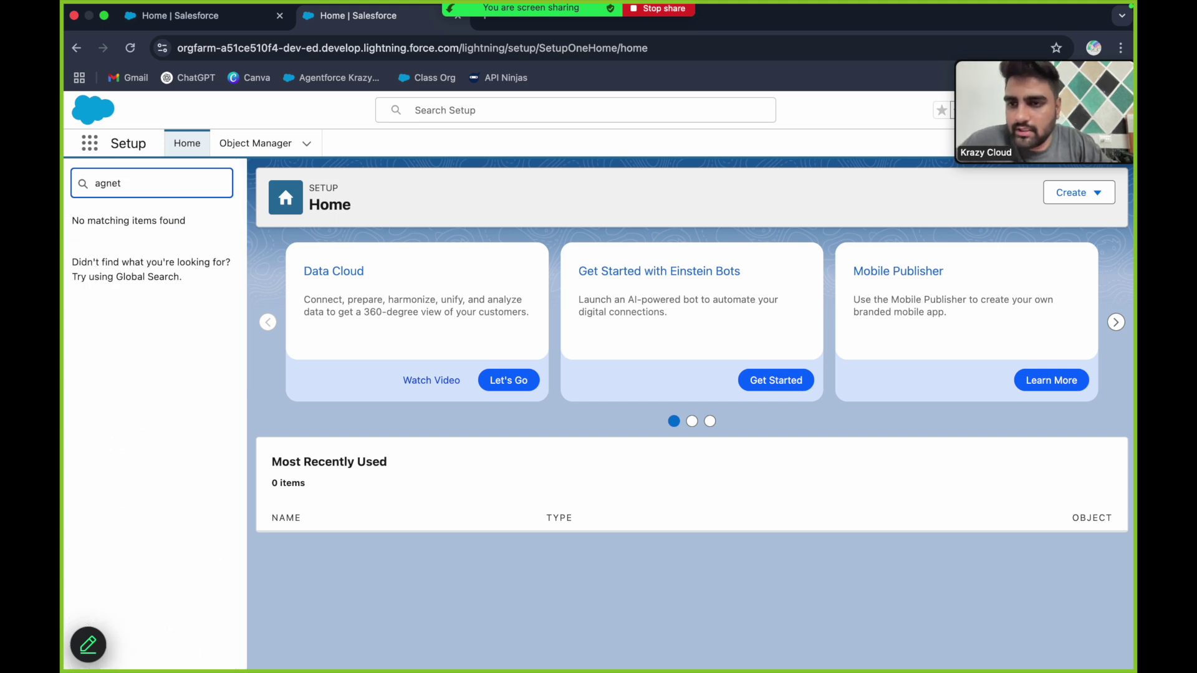
key(BackSpace)
key(BackSpace)
key(BackSpace)
key(BackSpace)
text(gent)
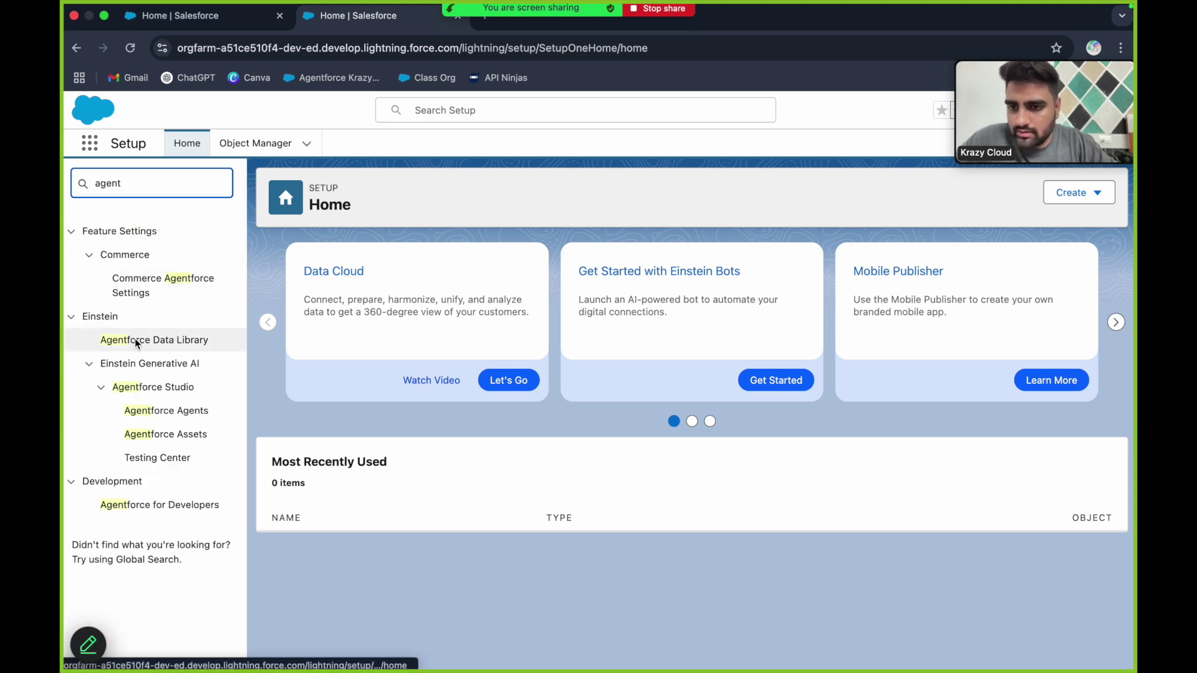
click(169, 413)
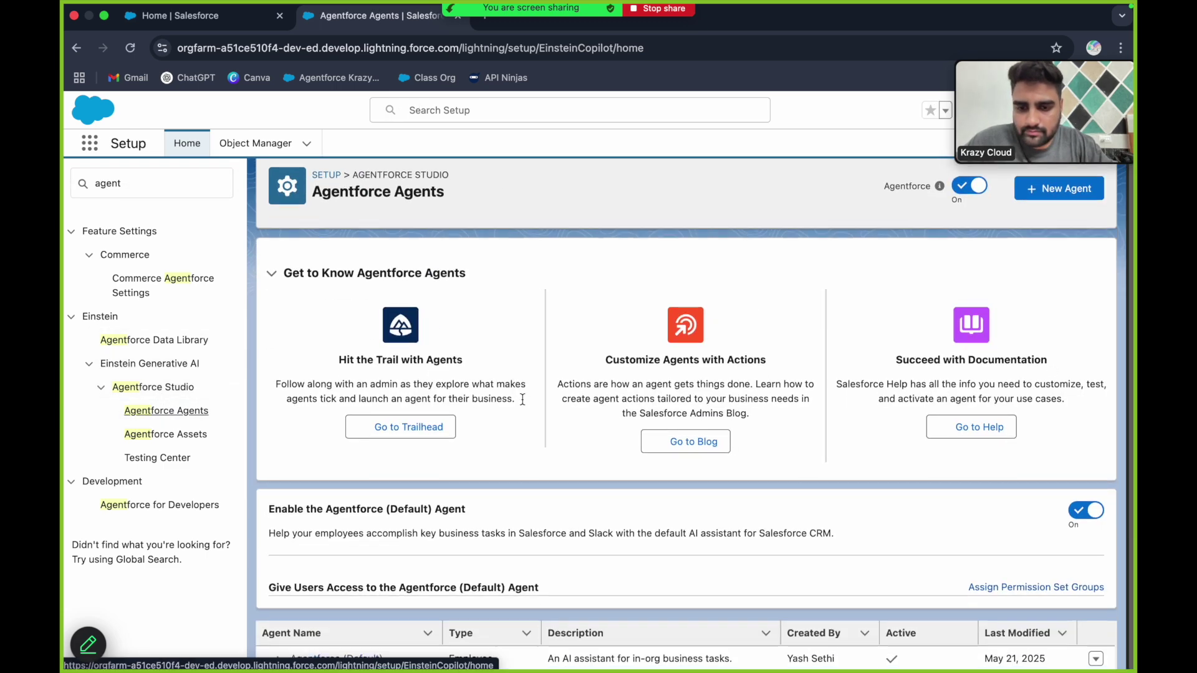
Open the Agentforce (Default) agent's details and load the agent in Agentforce Builder
scroll(520, 418, down, 1)
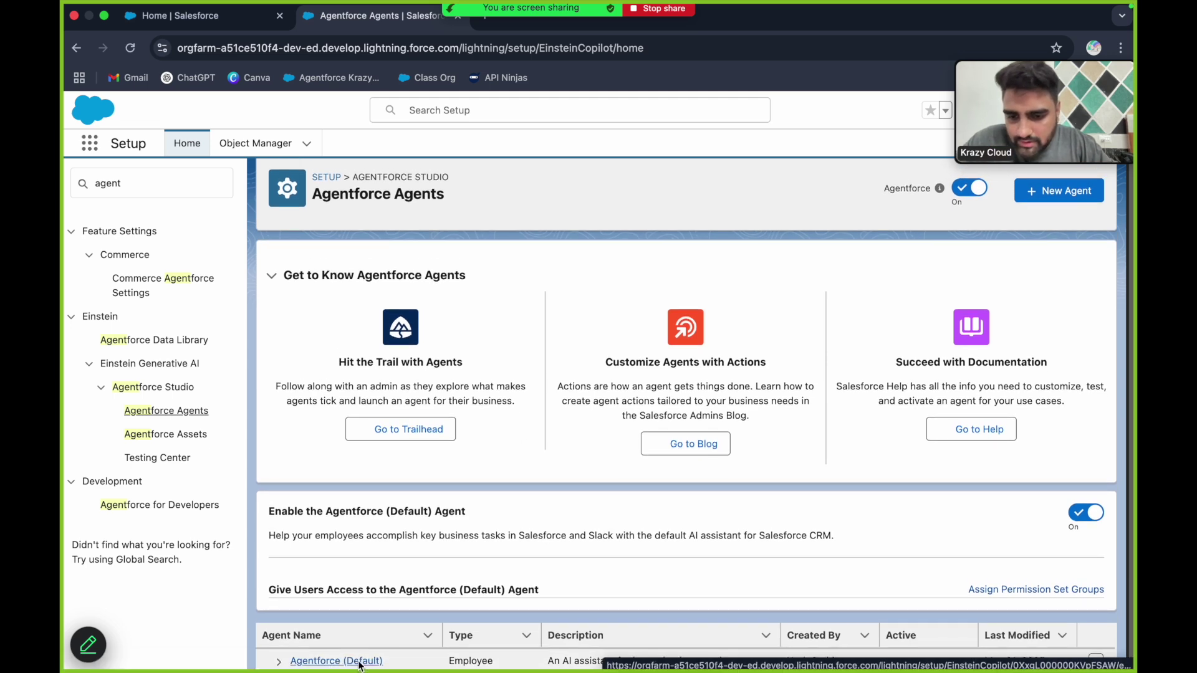
click(361, 653)
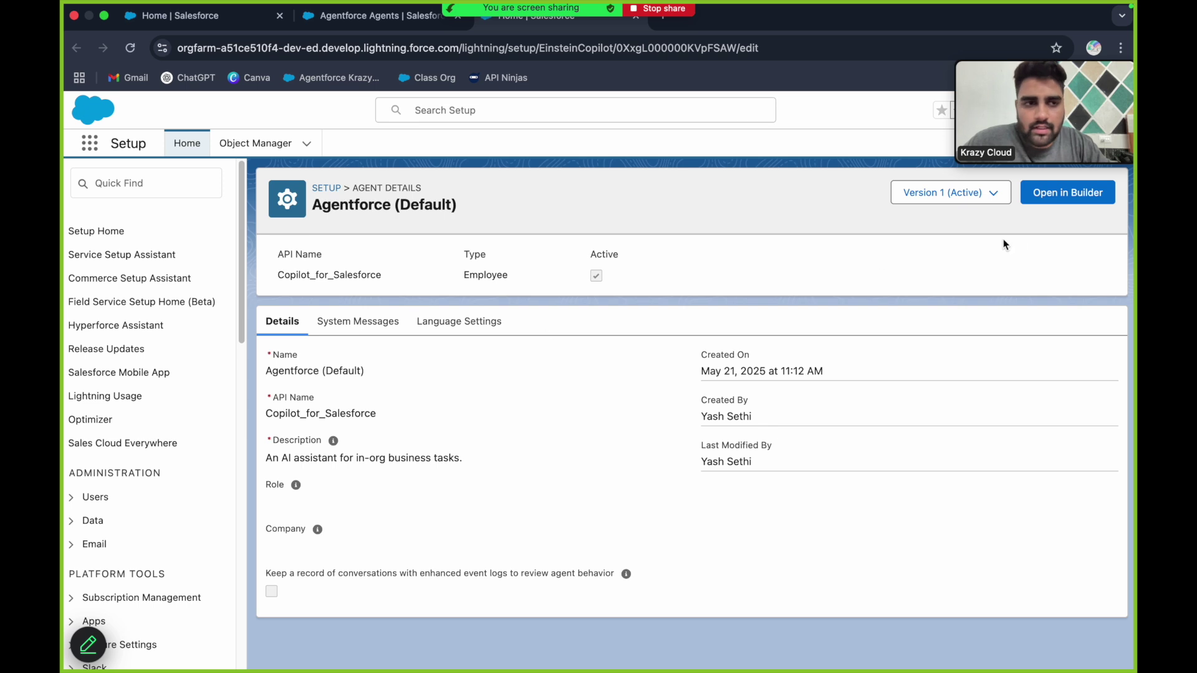
click(1067, 195)
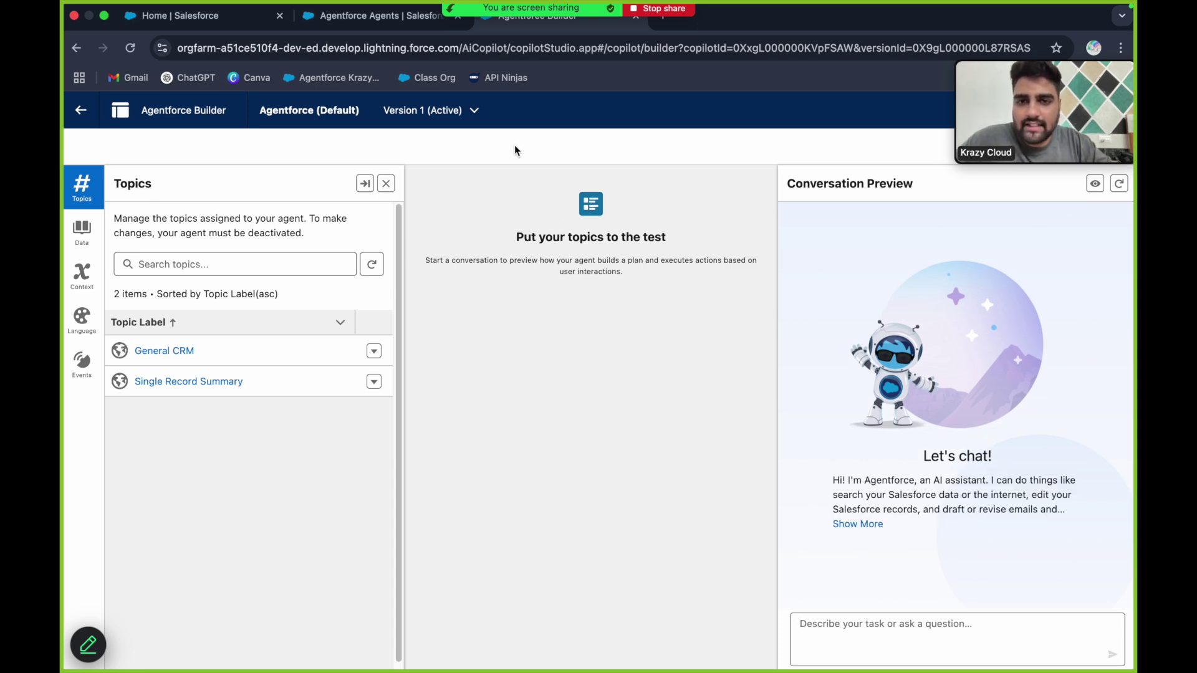
Compare the agent's assigned topics with the Agent, Topic, Action and Instruction diagram on the presentation slide
key(ctrl+Left)
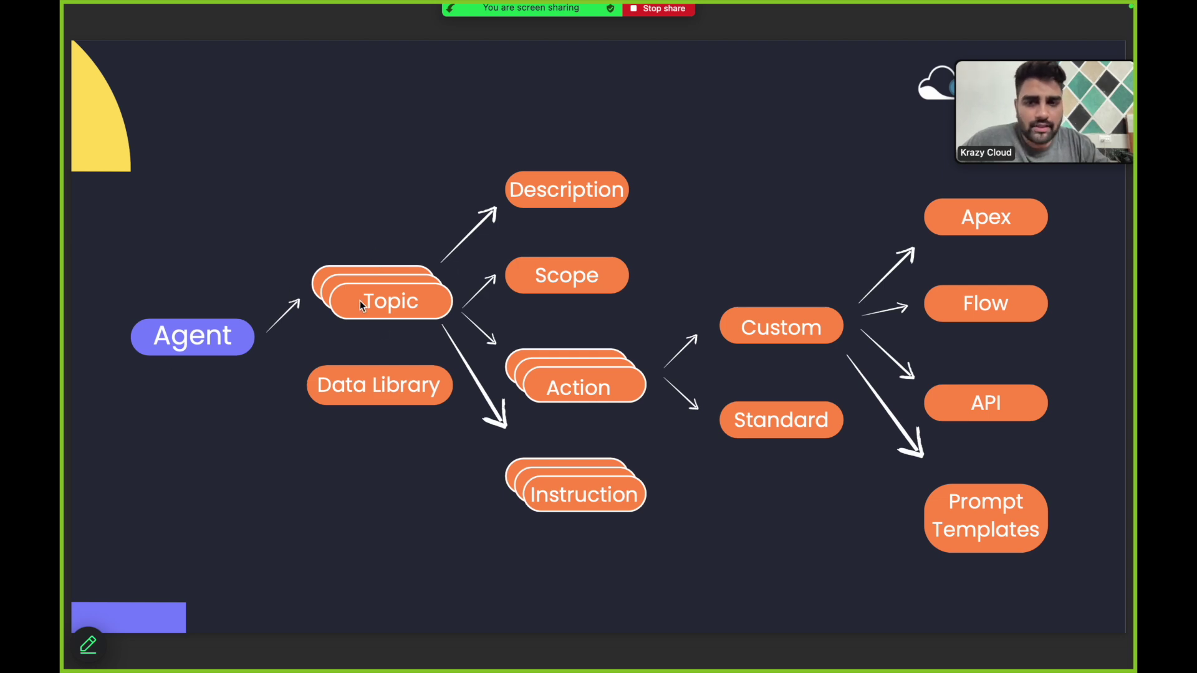
key(ctrl+Right)
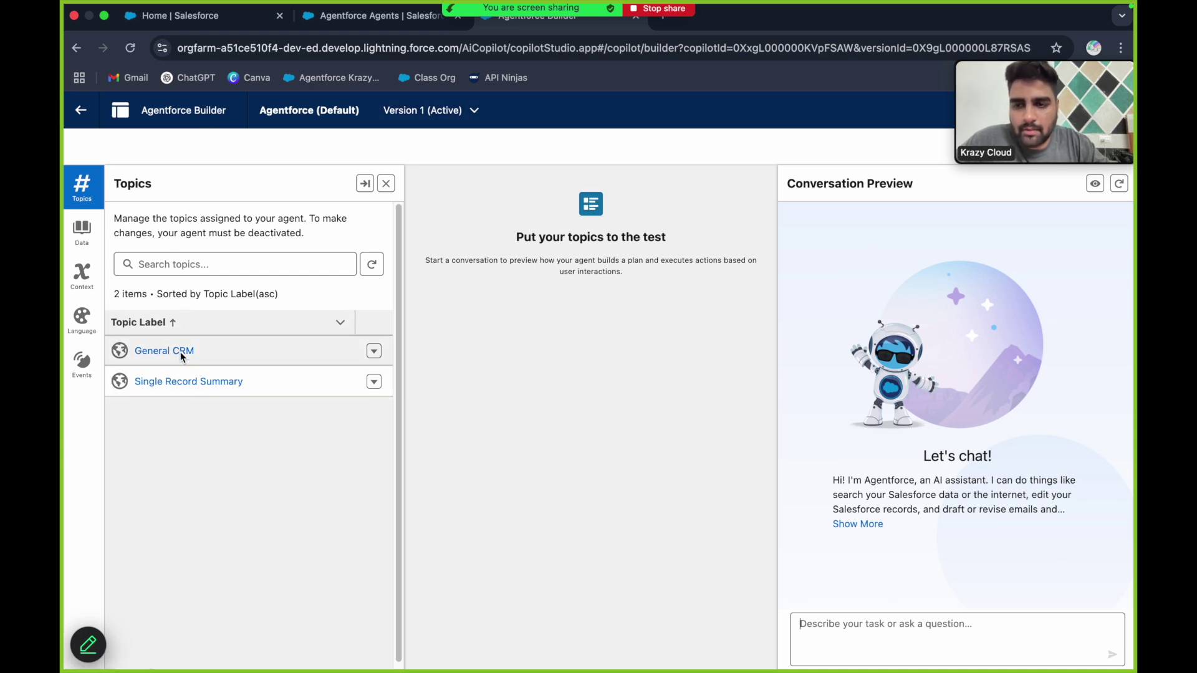
key(ctrl+Left)
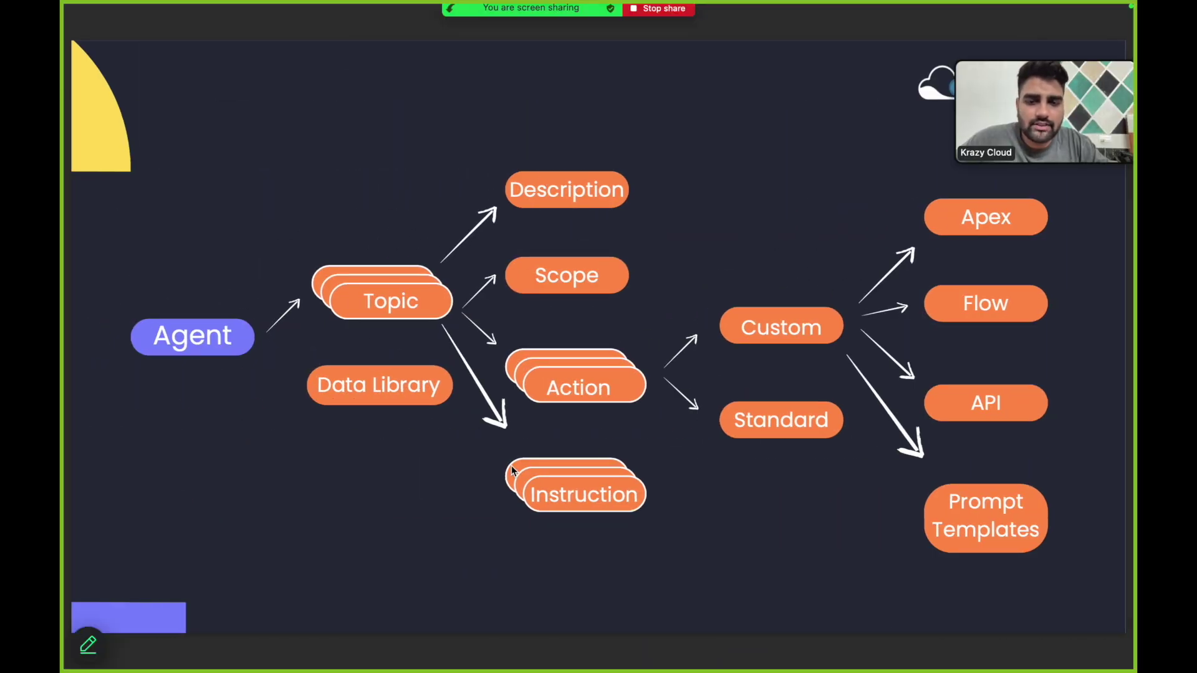
key(ctrl+Right)
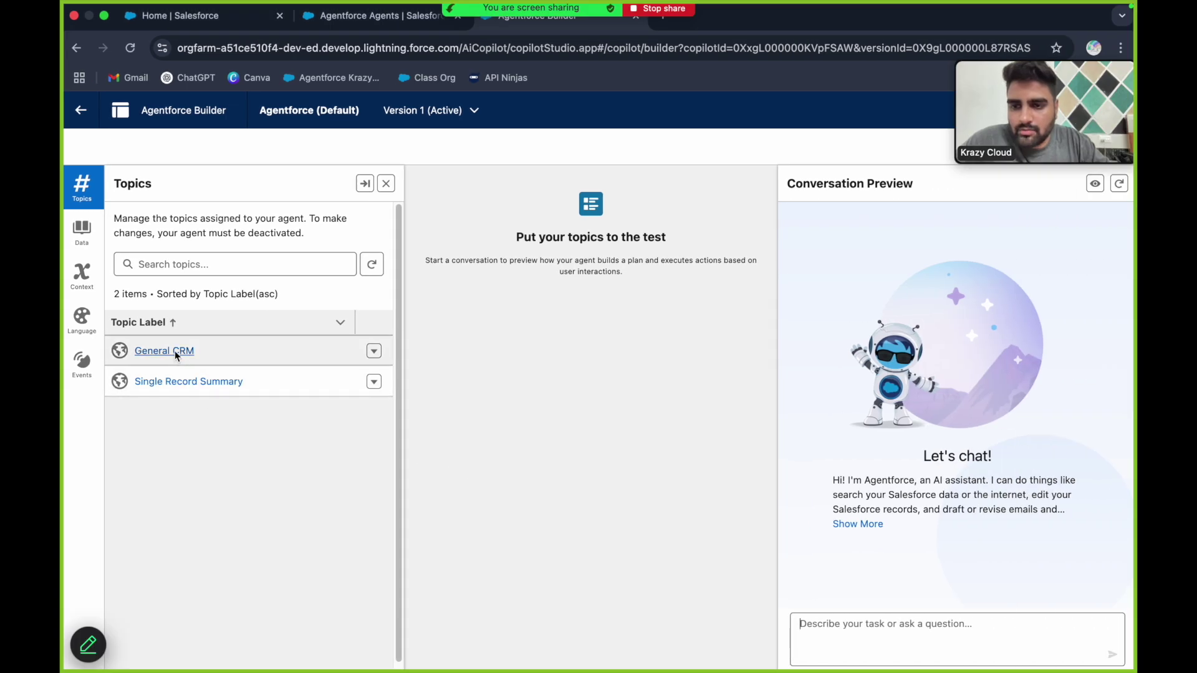
View the configuration of the General CRM topic, followed by that of the Single Record Summary topic
click(173, 351)
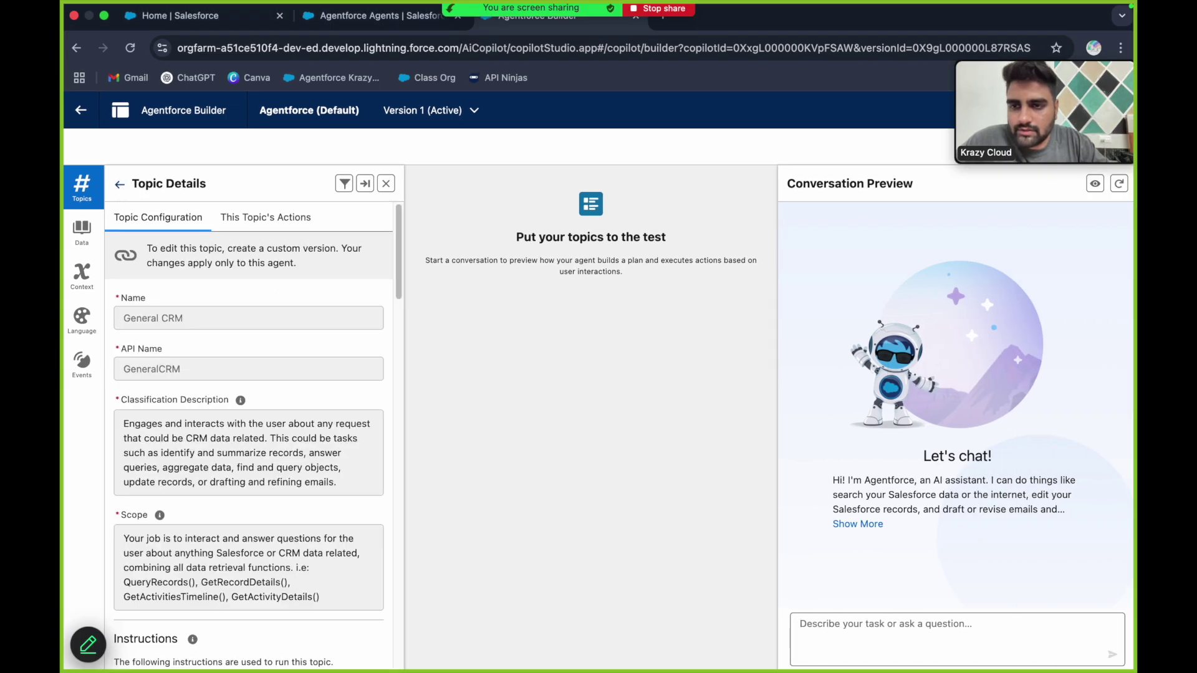
click(119, 184)
click(196, 380)
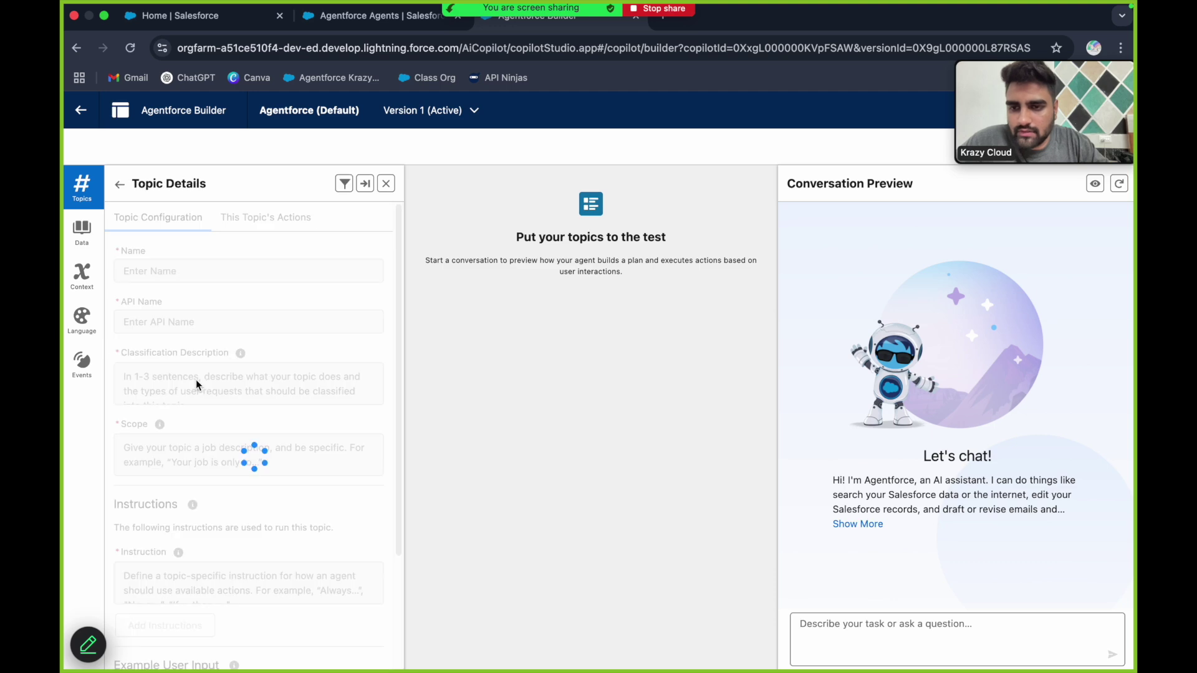
scroll(256, 338, down, 2)
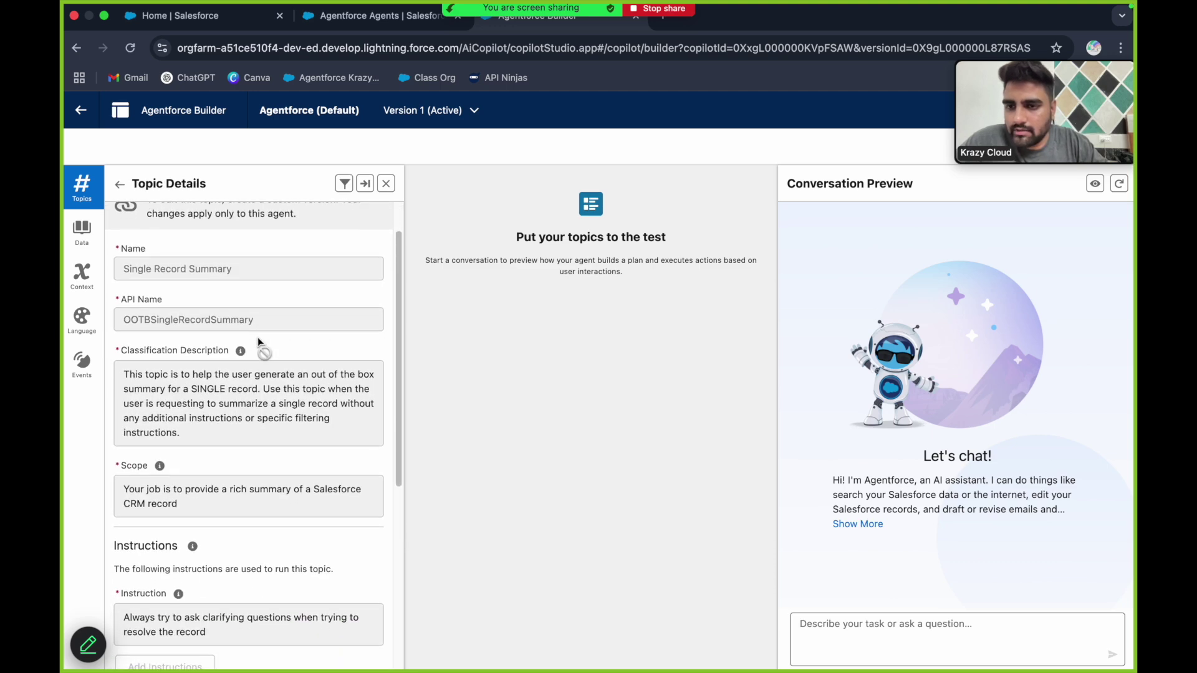
Examine the Single Record Summary topic's name and classification description, relating them to the Description element on the presentation slide
key(ctrl+Left)
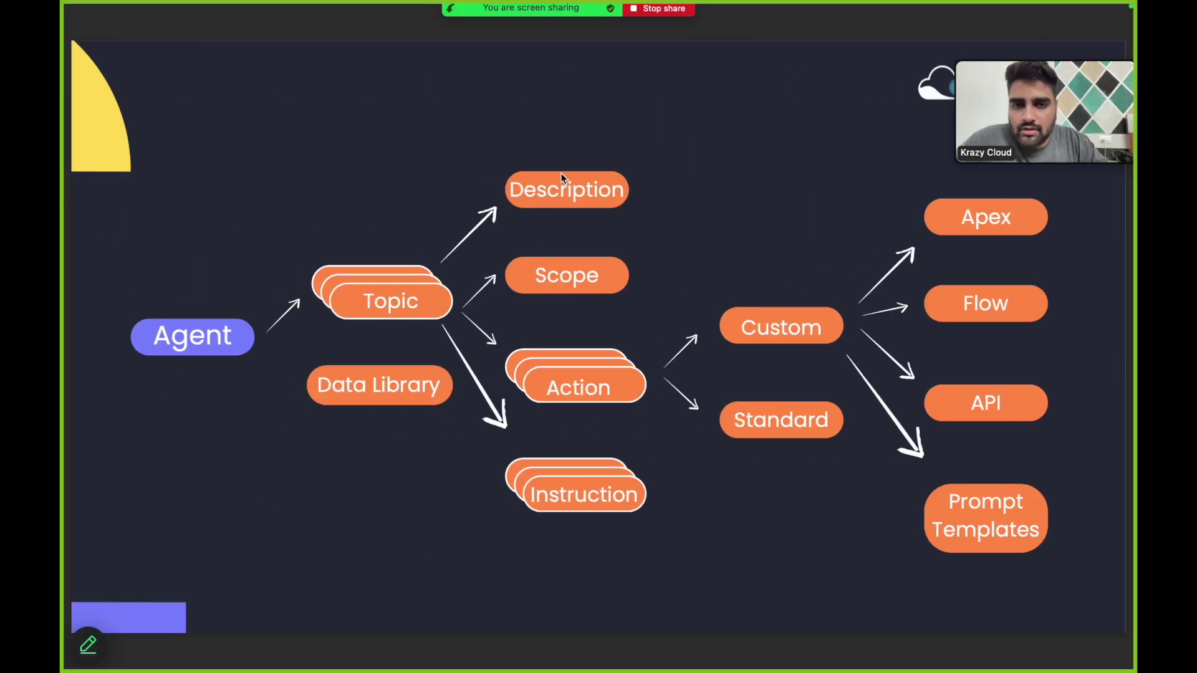
key(ctrl+Right)
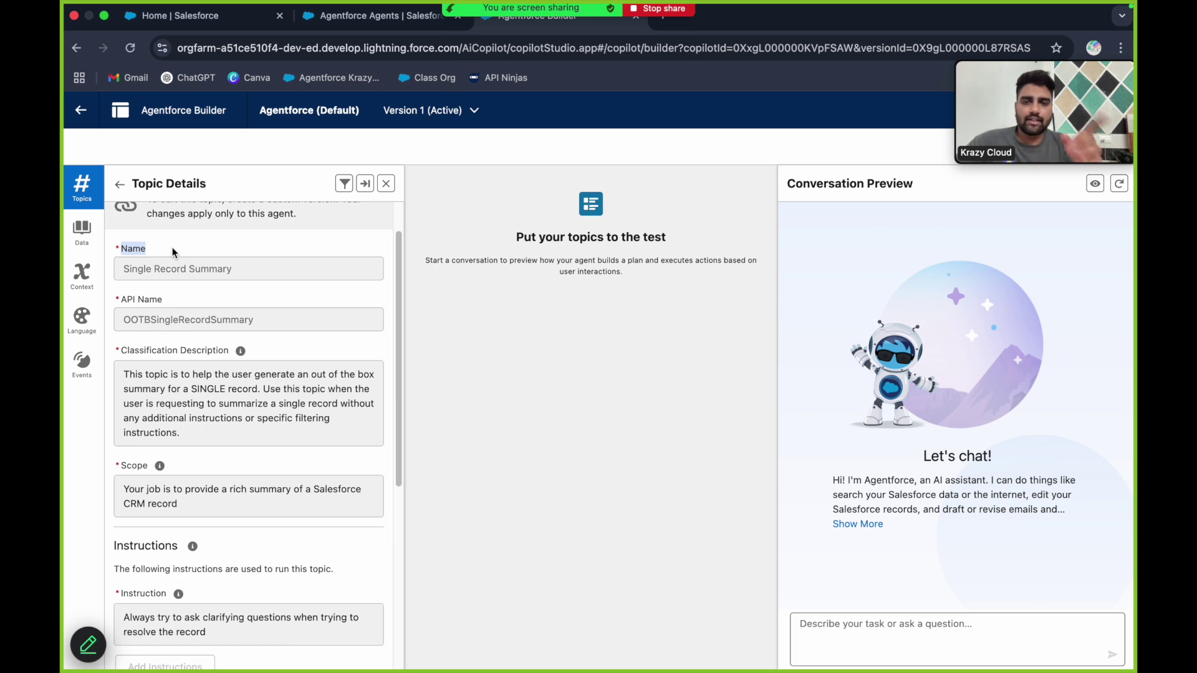
scroll(204, 374, down, 1)
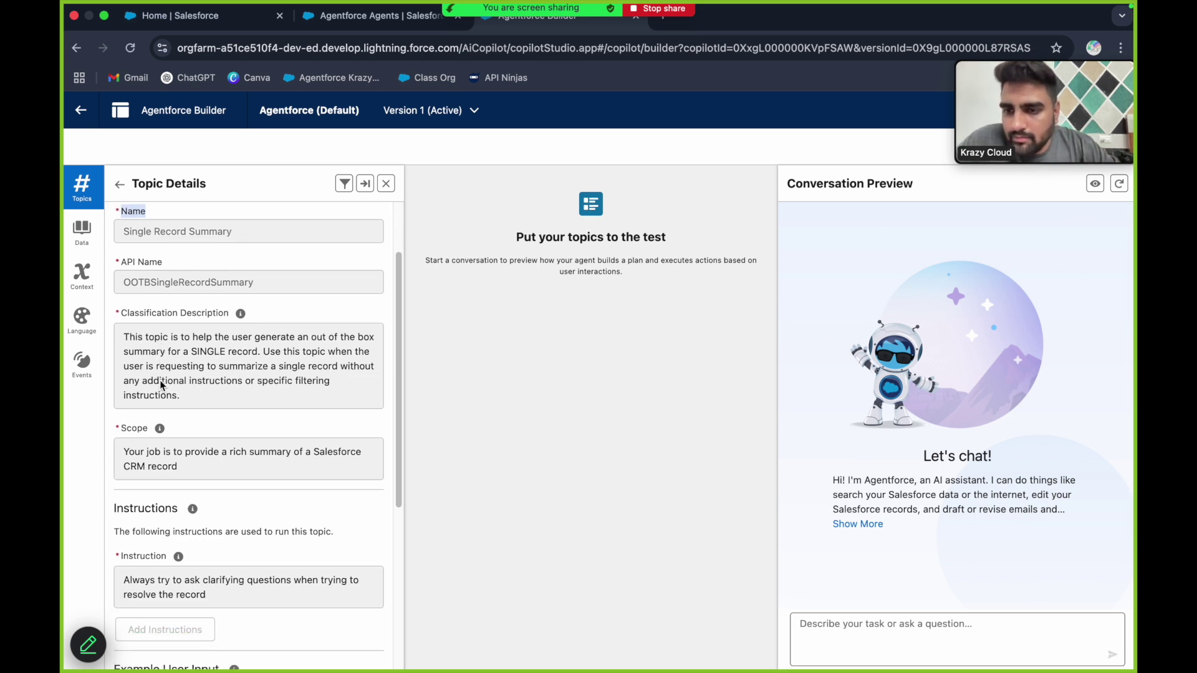
click(122, 309)
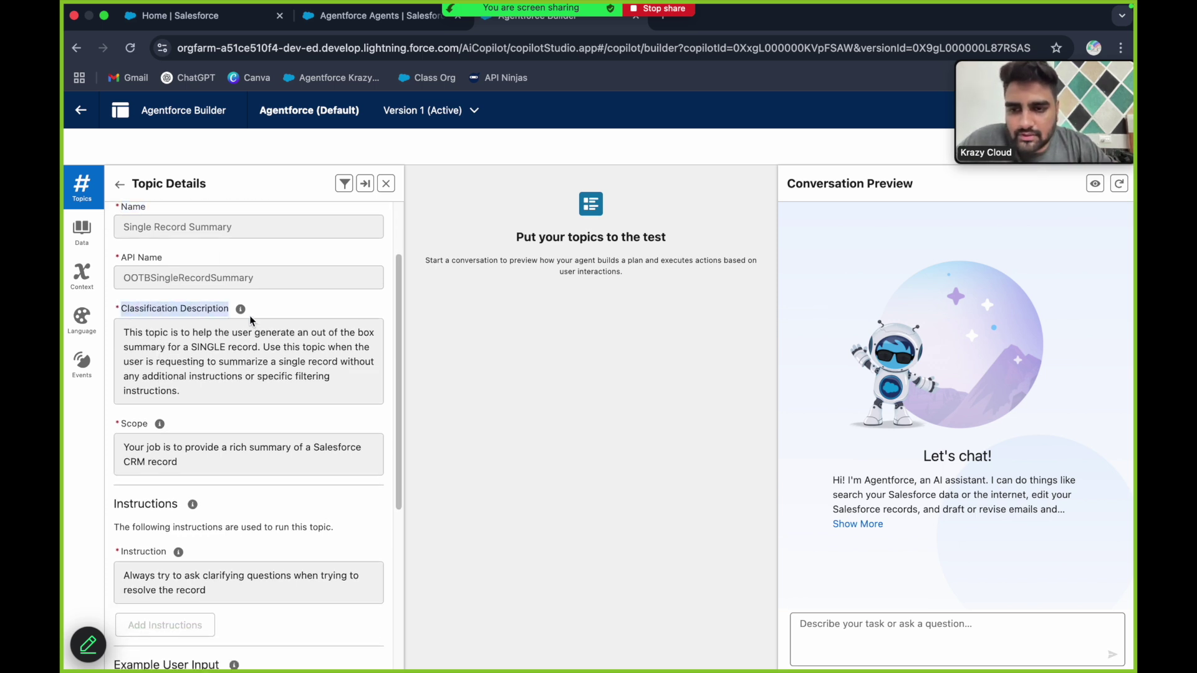
mouse_move(242, 310)
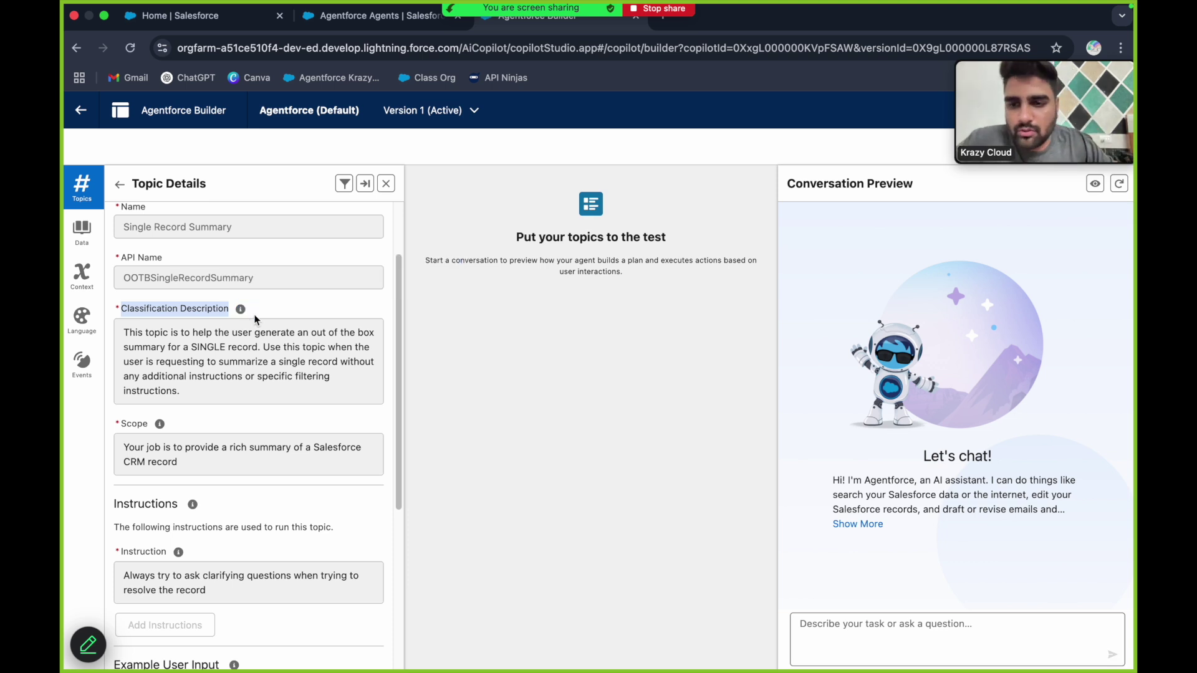
click(271, 312)
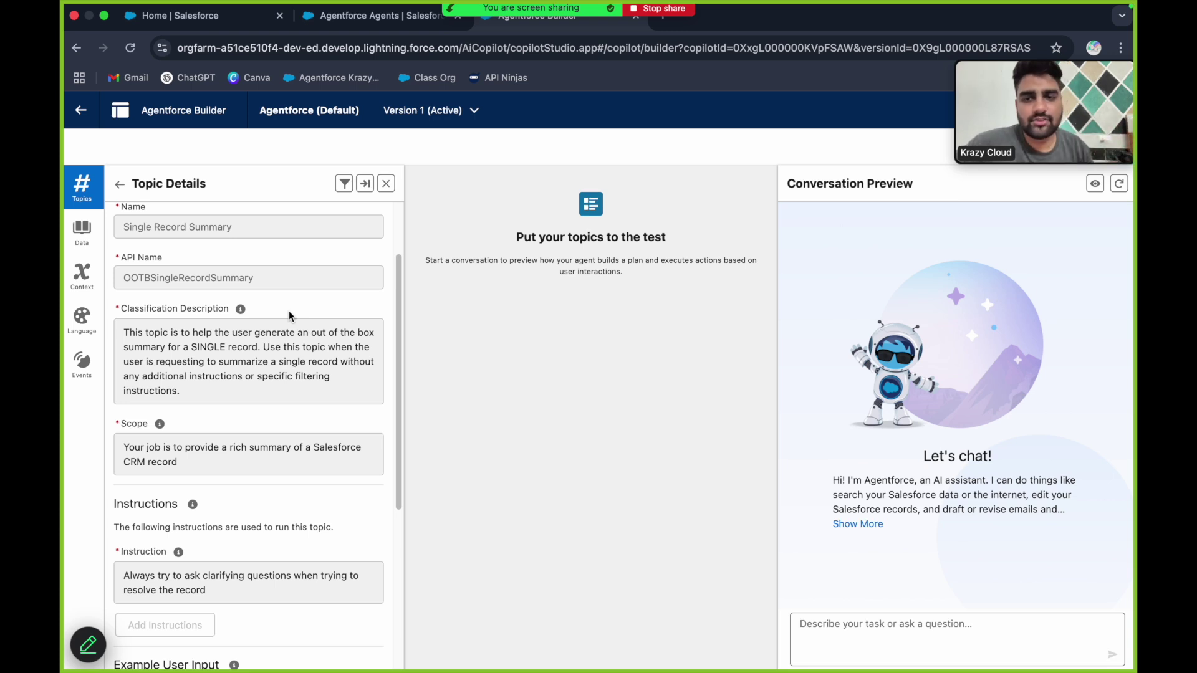
scroll(289, 311, down, 1)
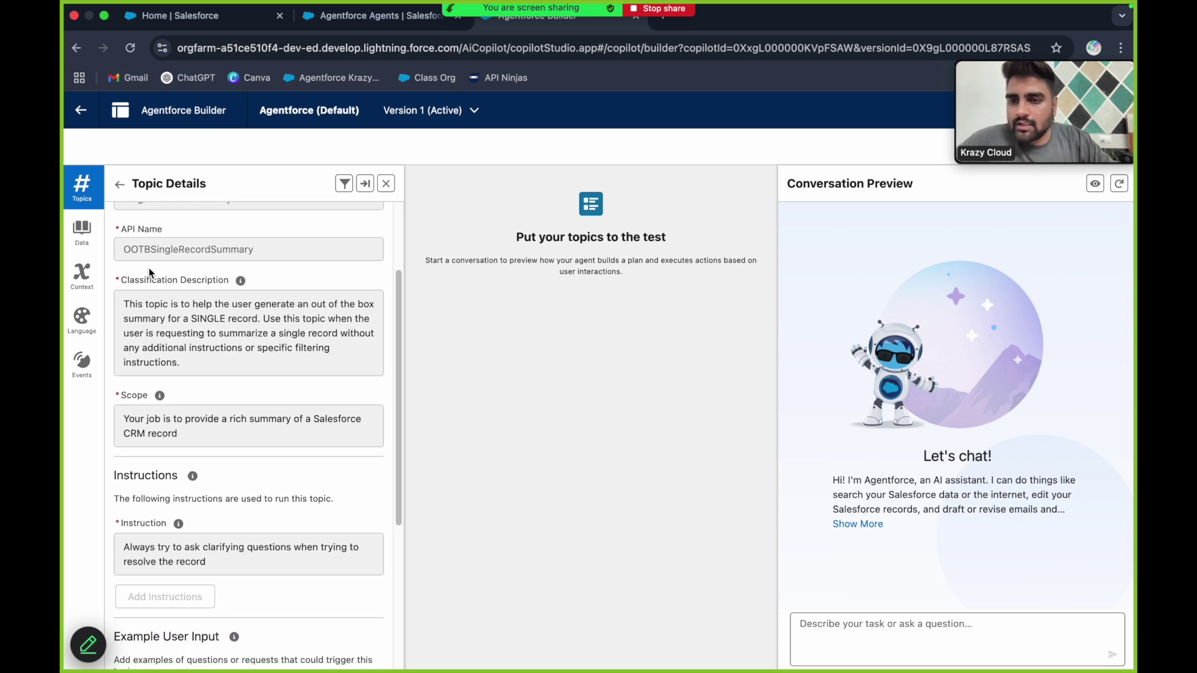
drag(124, 304, 202, 381)
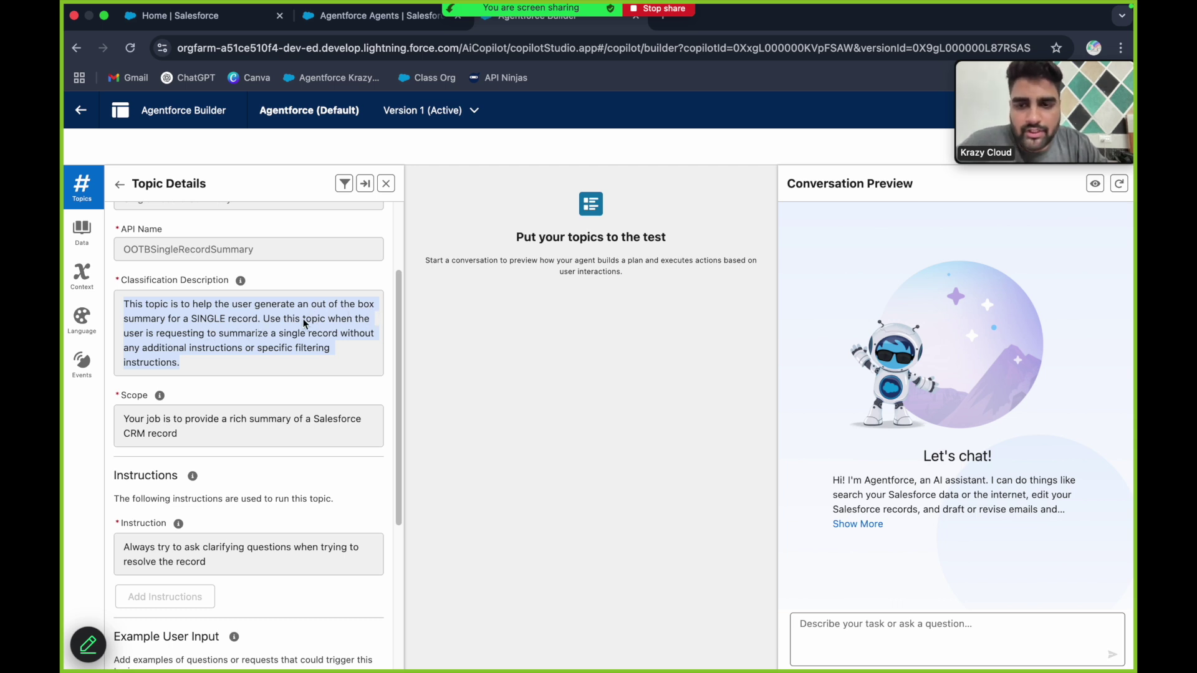
click(141, 334)
drag(328, 317, 202, 334)
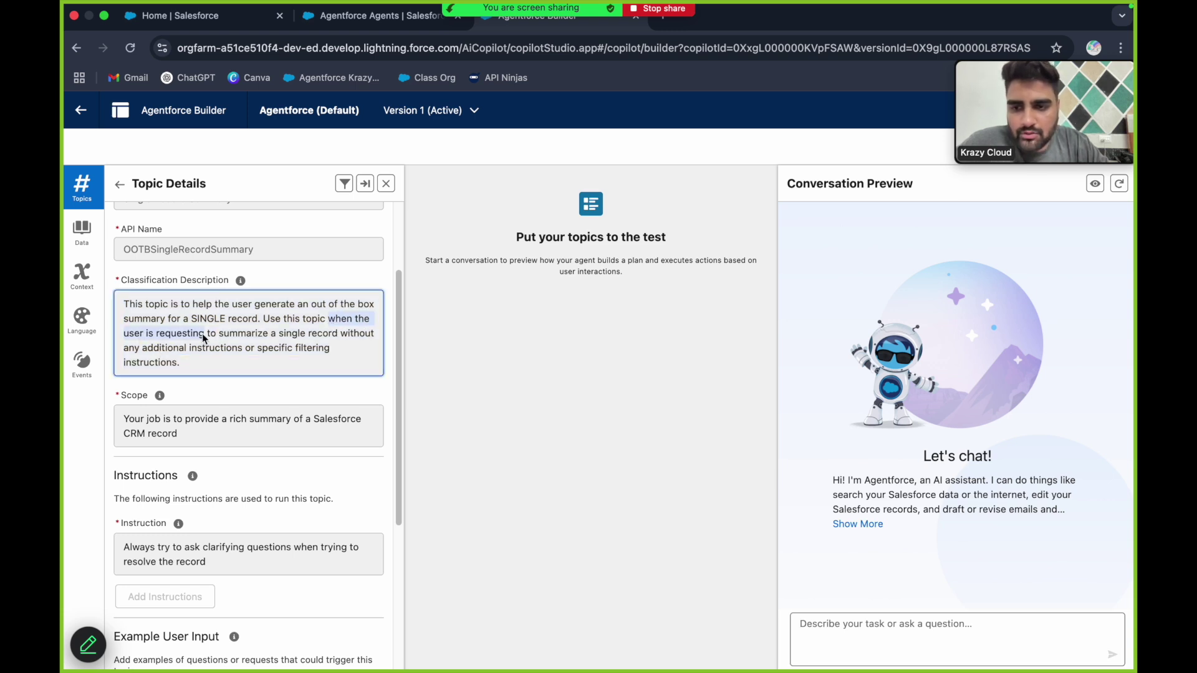
click(316, 322)
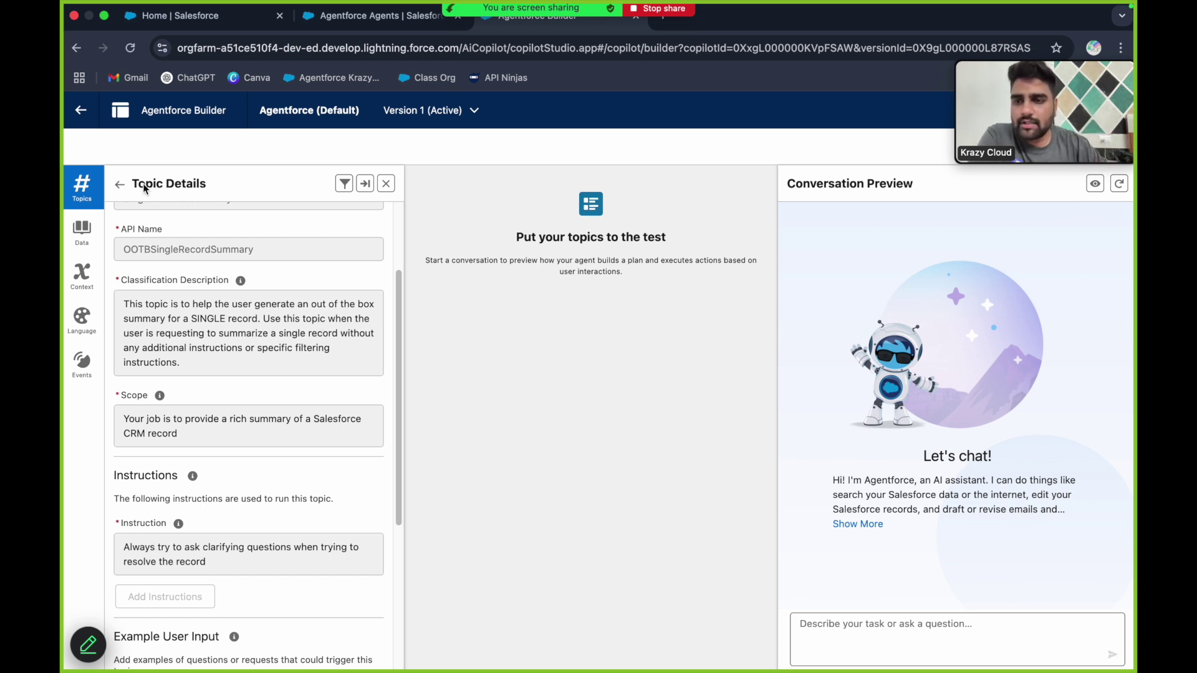
Return to the topic list, reopen Single Record Summary, and reread when its classification description says to use the topic
click(119, 184)
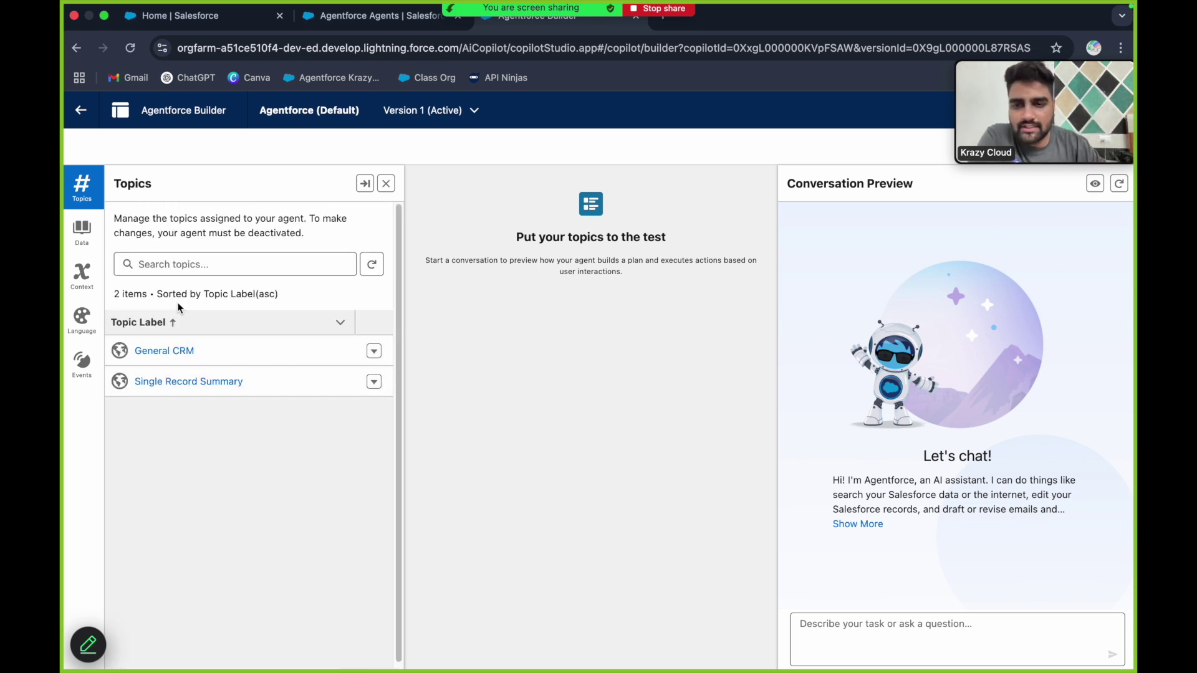
click(196, 382)
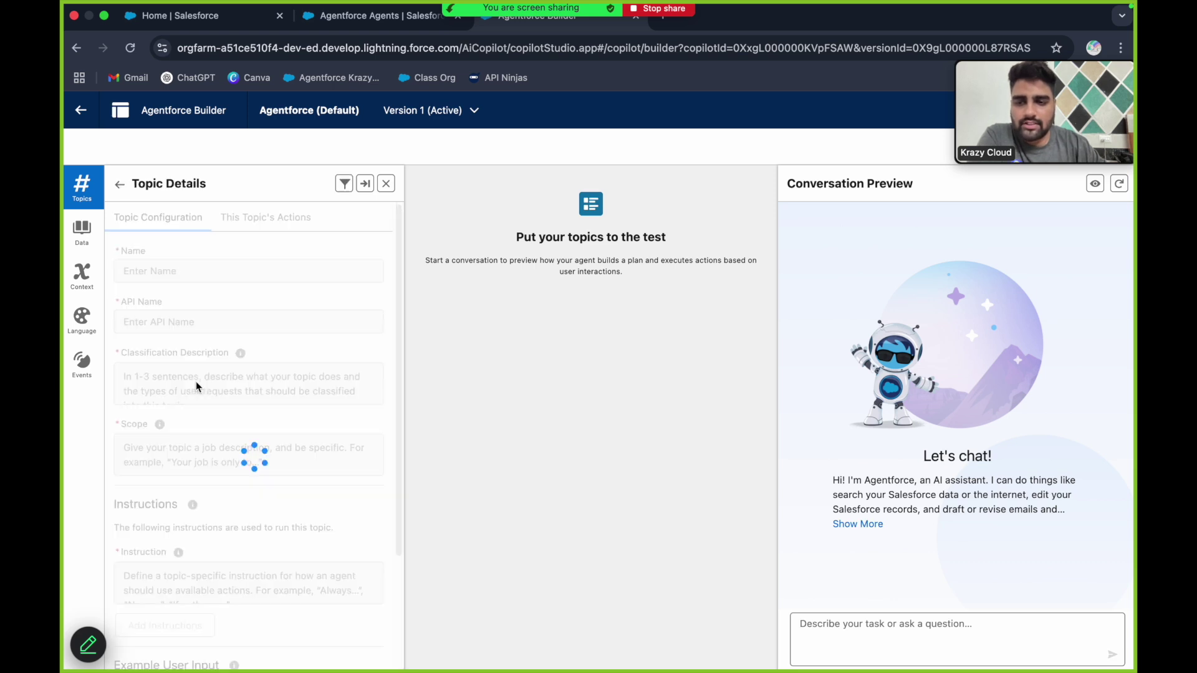
scroll(288, 391, down, 3)
scroll(284, 386, up, 3)
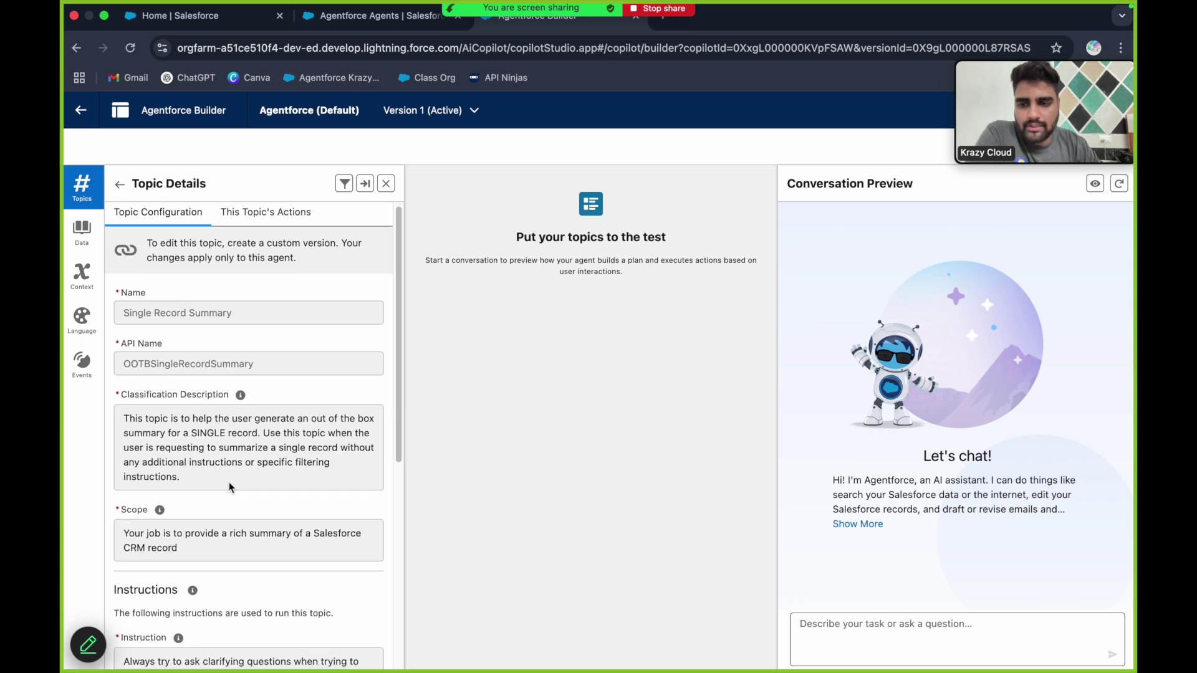
scroll(273, 369, down, 3)
drag(264, 342, 304, 359)
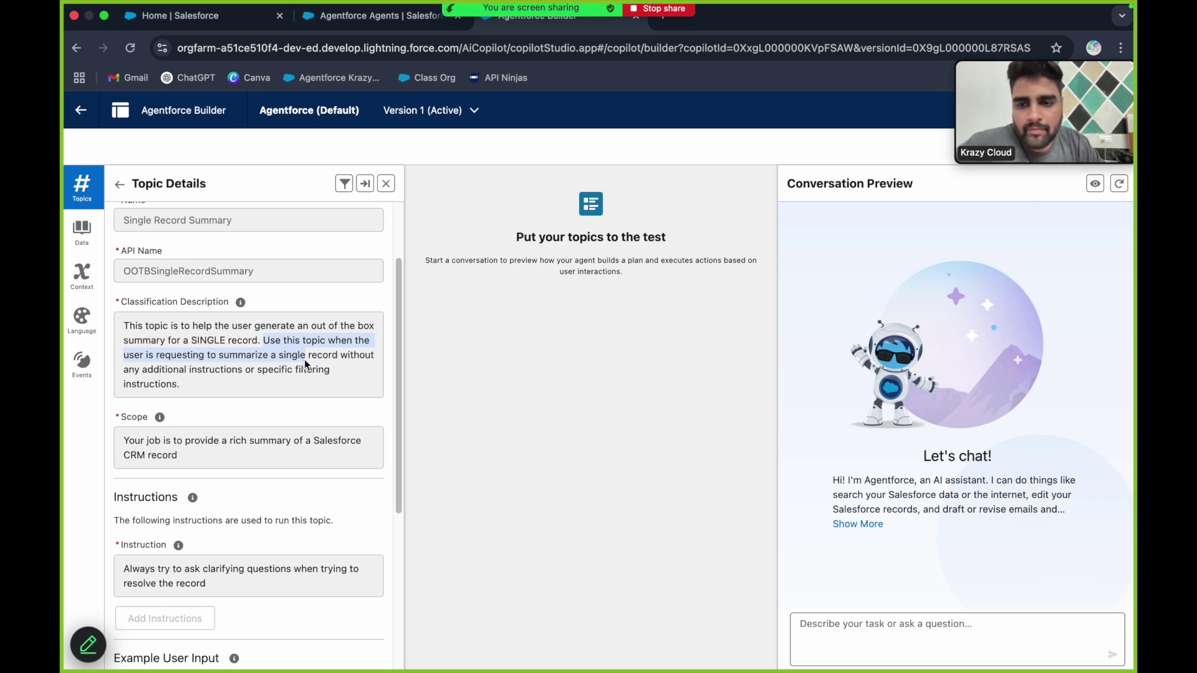
click(304, 359)
scroll(304, 359, down, 1)
drag(316, 320, 333, 354)
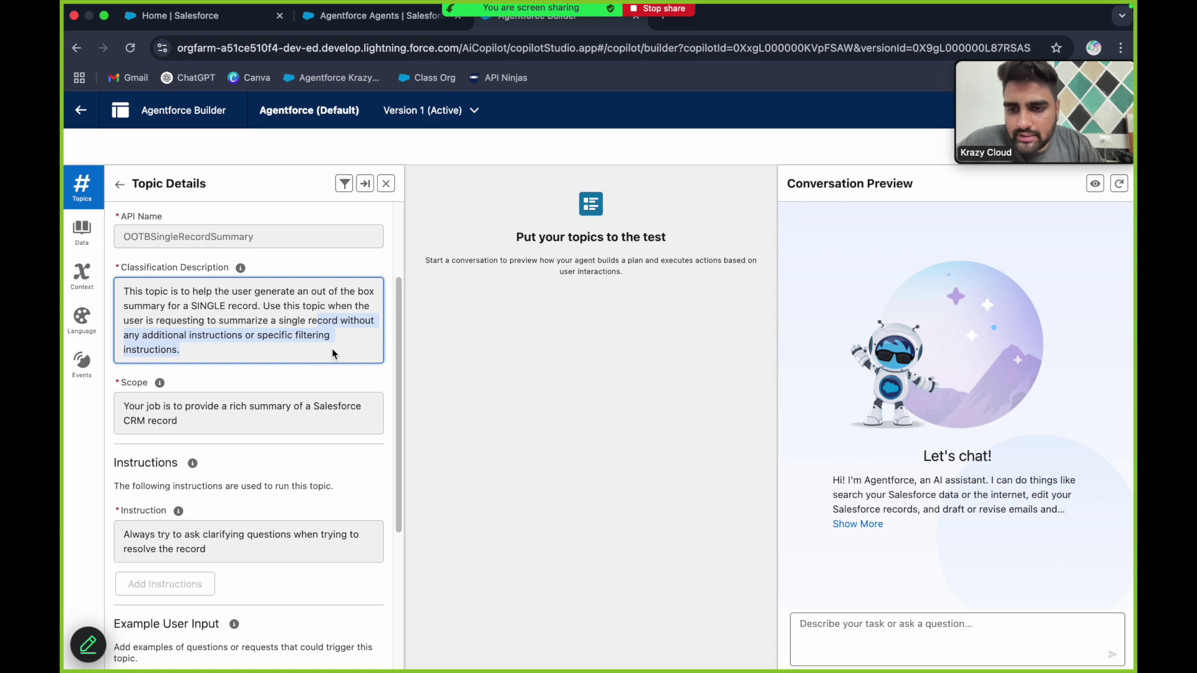
Read the Single Record Summary topic's scope statement about providing a rich summary of a Salesforce CRM record
click(246, 353)
scroll(246, 353, down, 1)
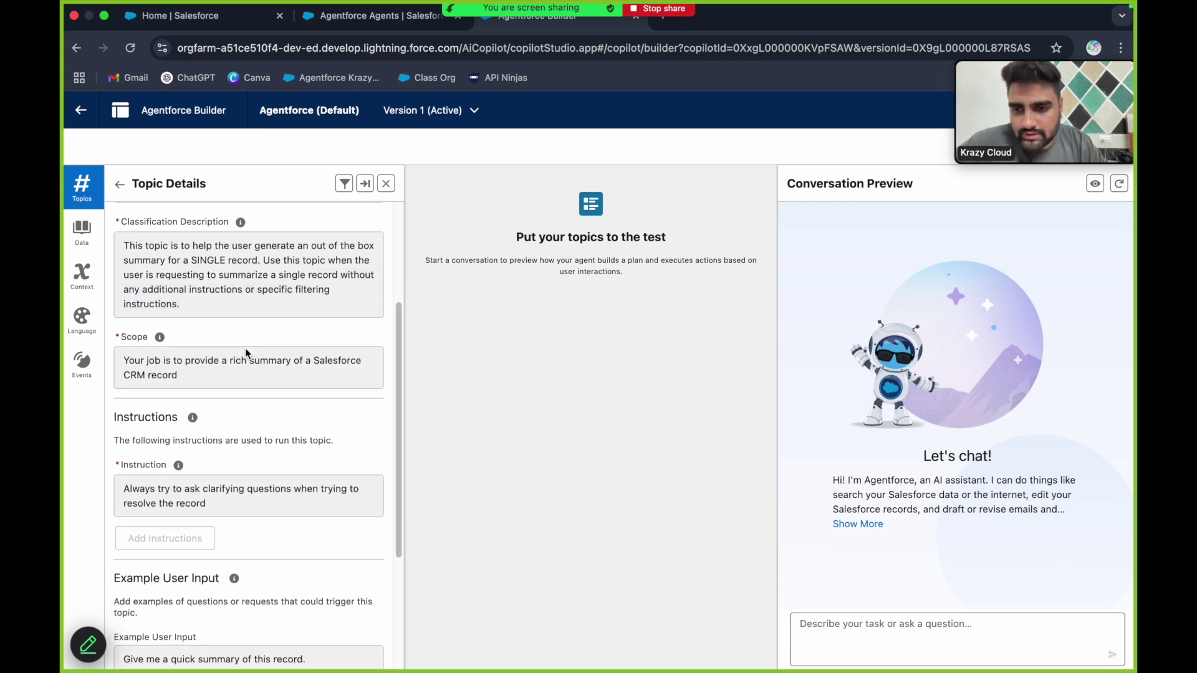
scroll(246, 352, down, 1)
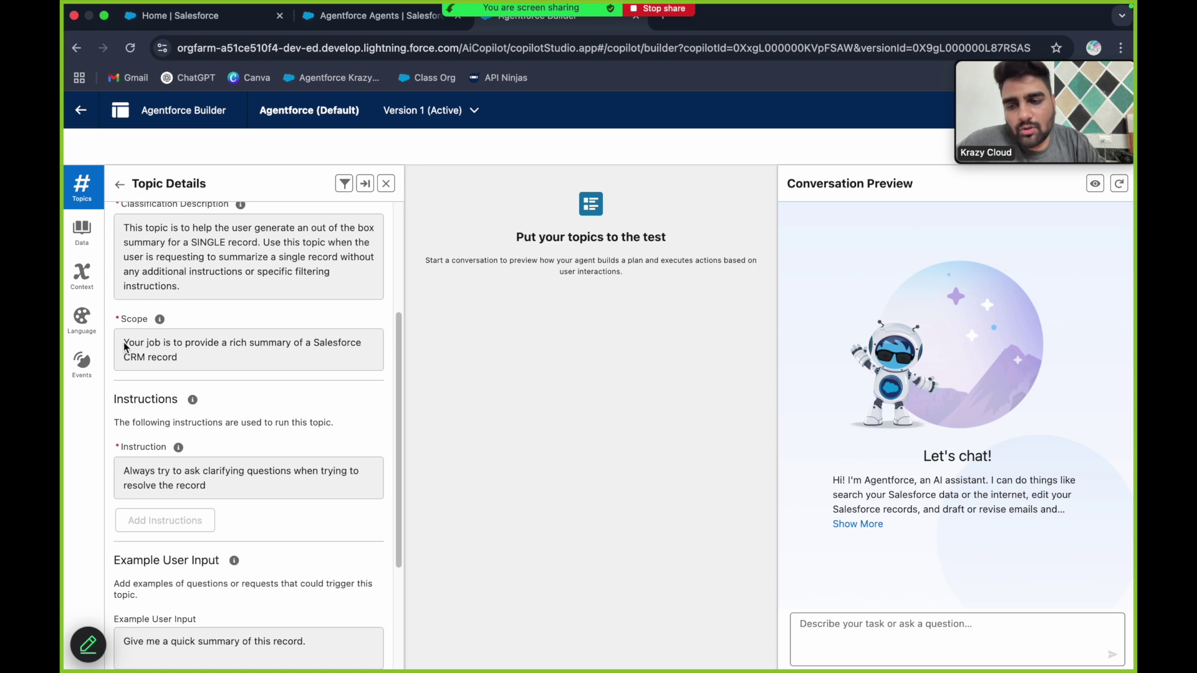
drag(123, 342, 204, 357)
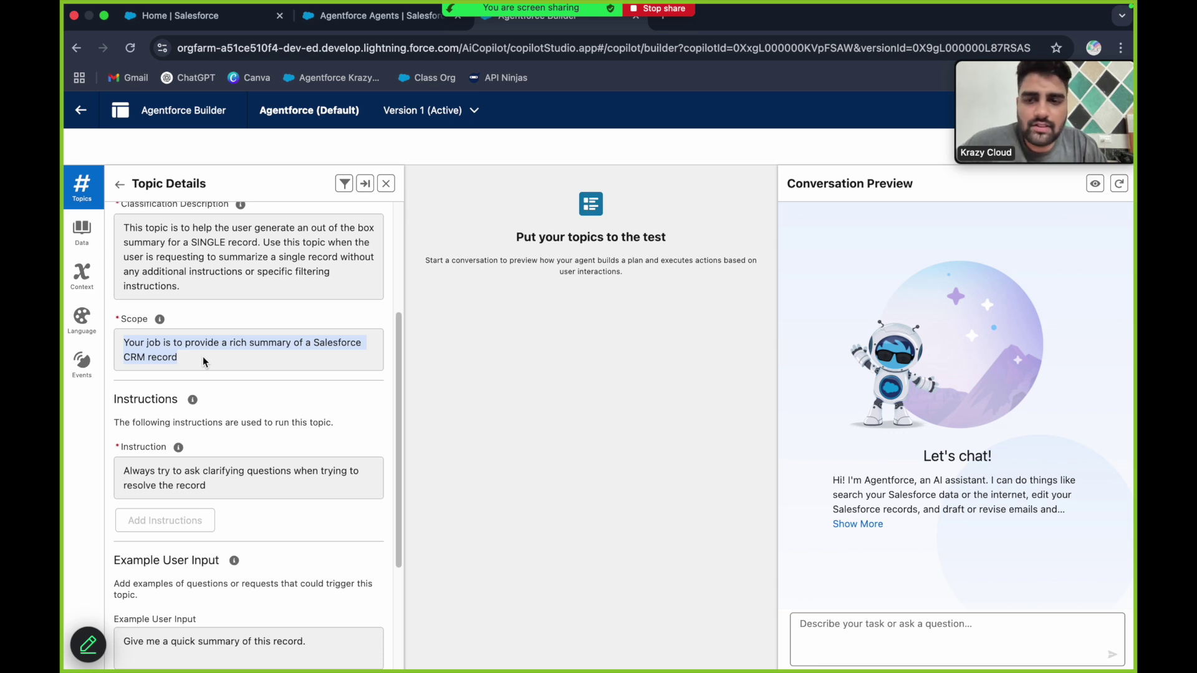
scroll(203, 357, down, 2)
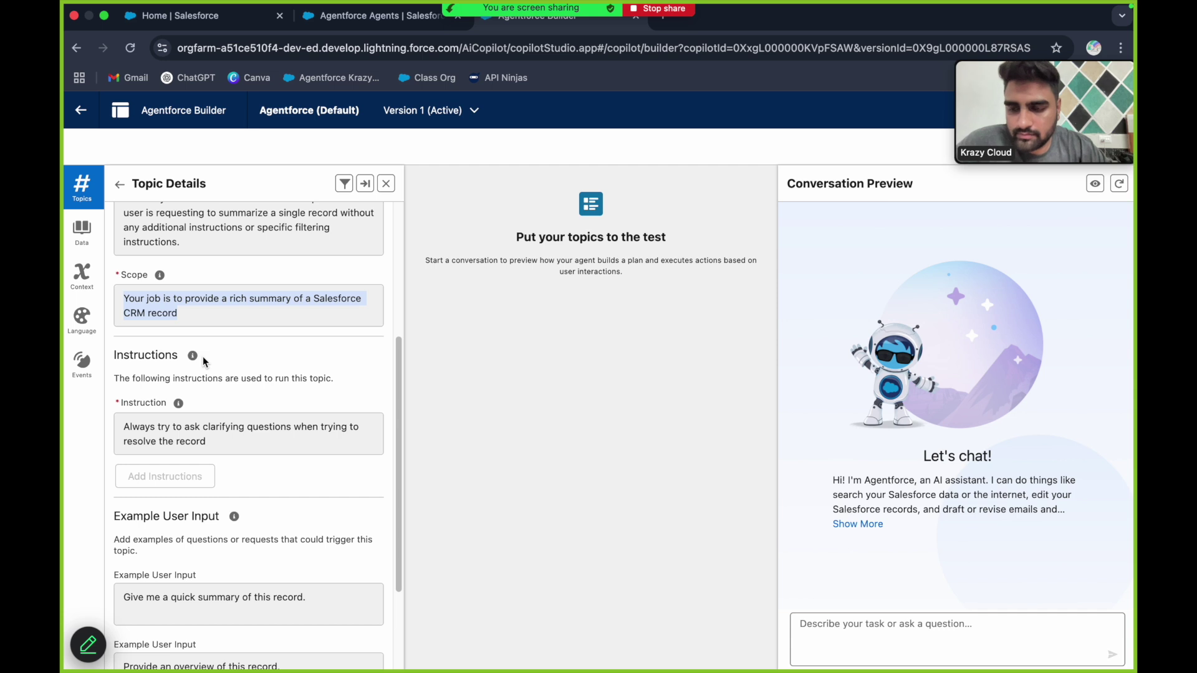
Examine the topic's Instructions section, including its help text and the instruction on asking clarifying questions
scroll(203, 357, down, 3)
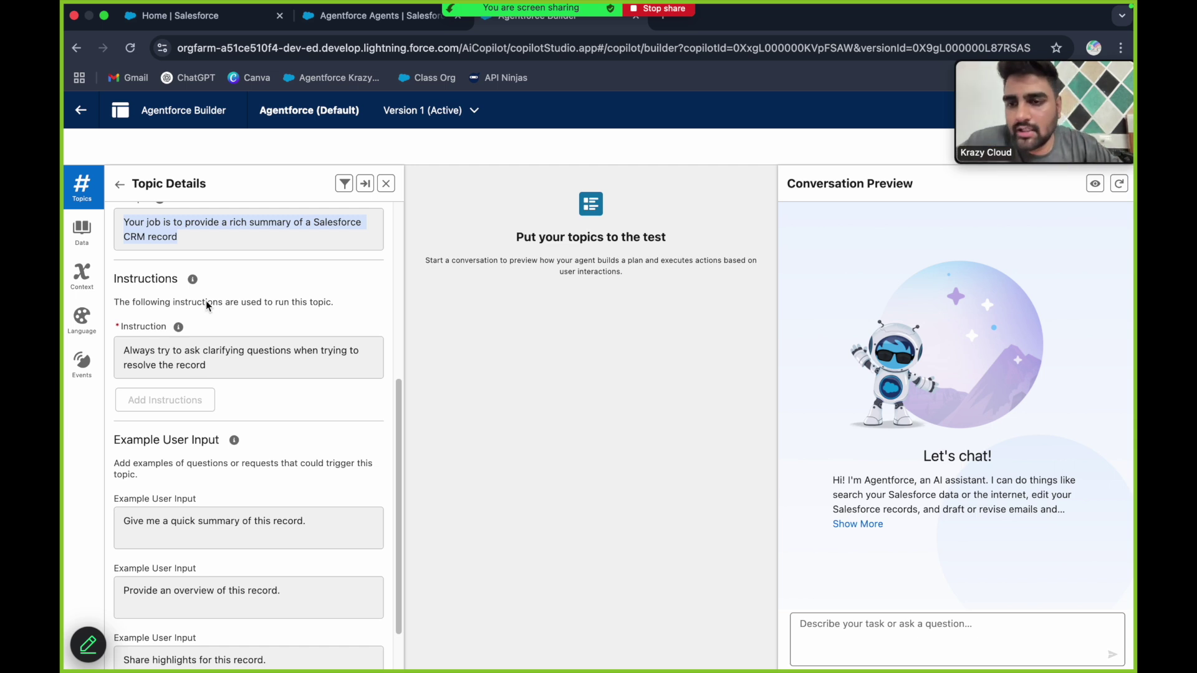
mouse_move(193, 280)
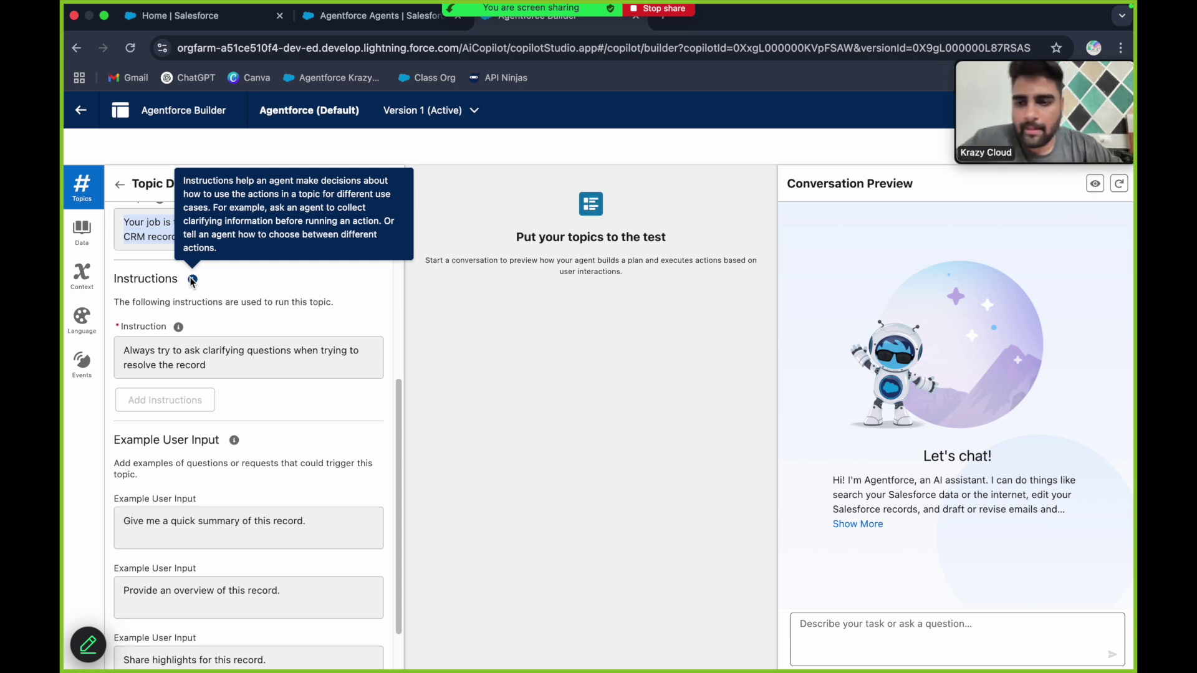
scroll(227, 319, down, 1)
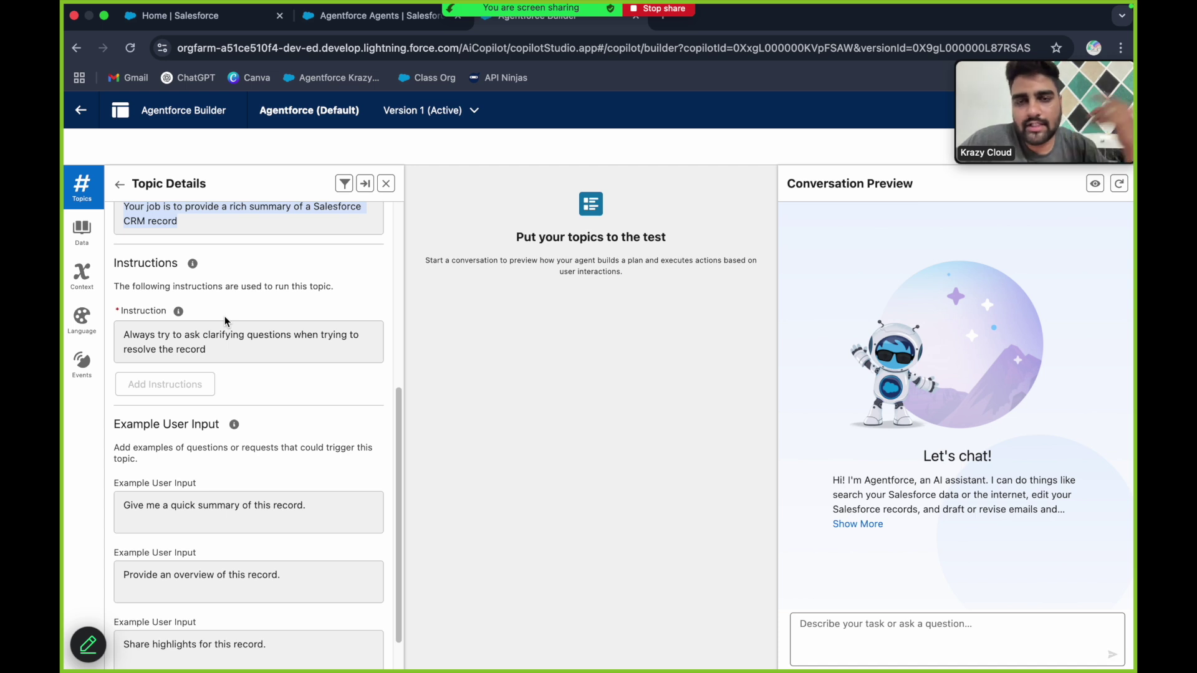
scroll(225, 316, down, 1)
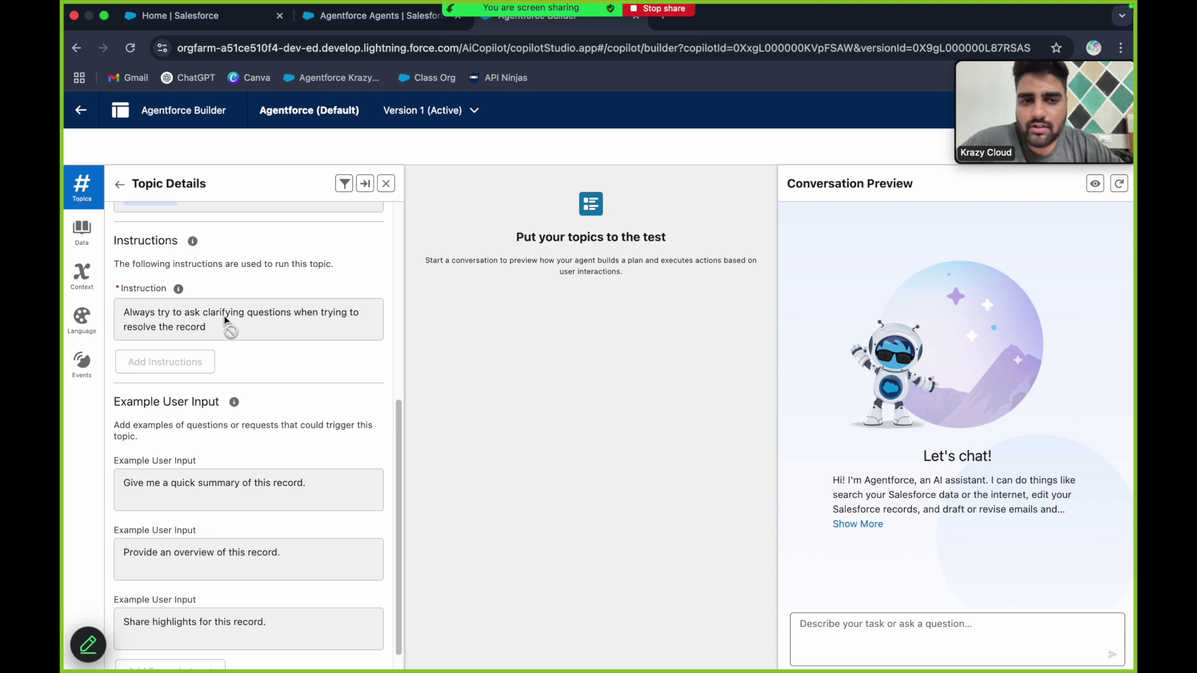
scroll(223, 315, down, 1)
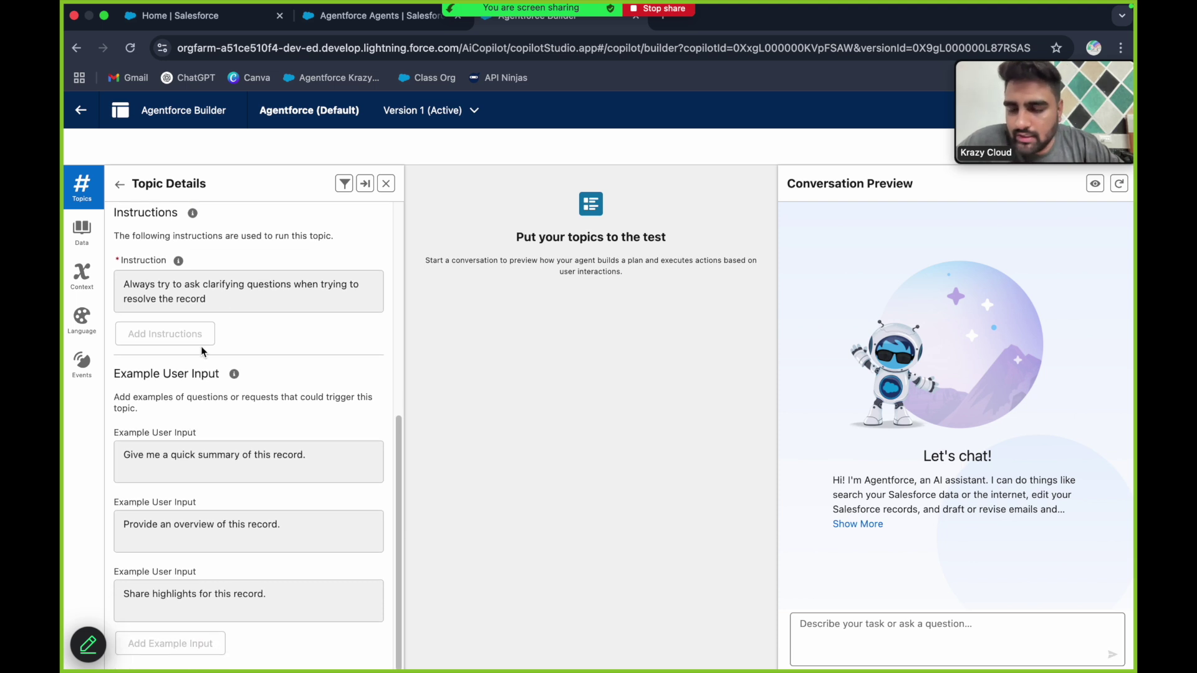
Read the topic's three example user inputs on summarizing, overviewing and highlighting a record, and return to the start of the configuration
drag(116, 381, 264, 368)
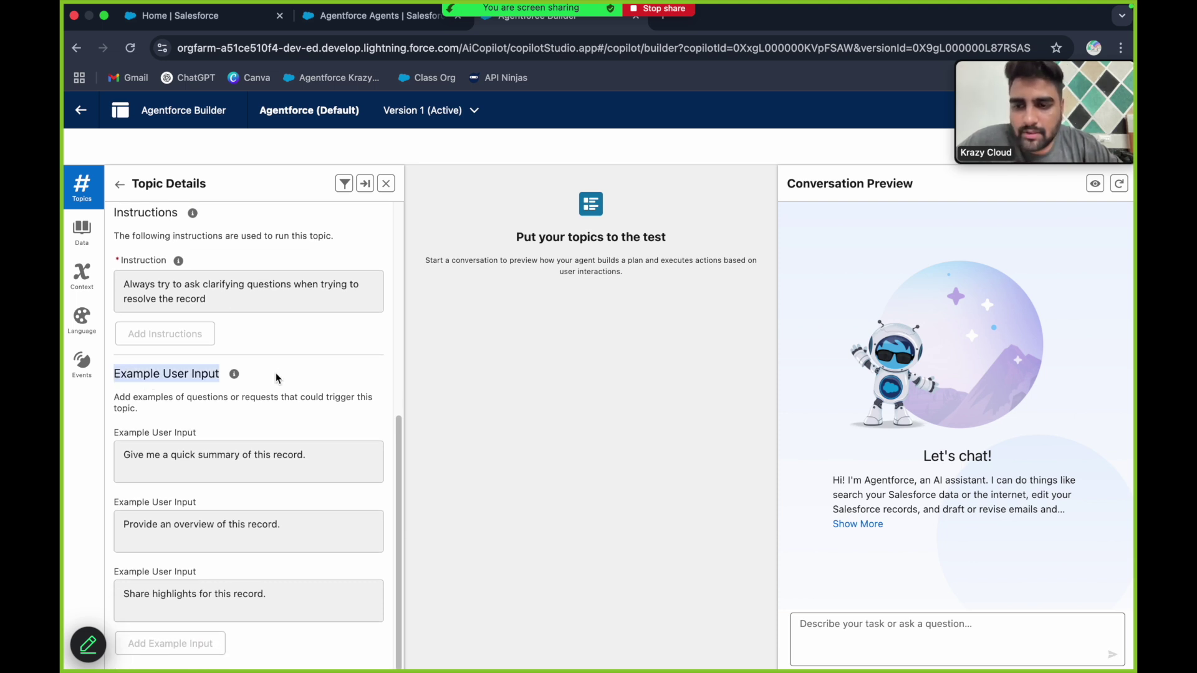
click(276, 373)
drag(125, 455, 299, 457)
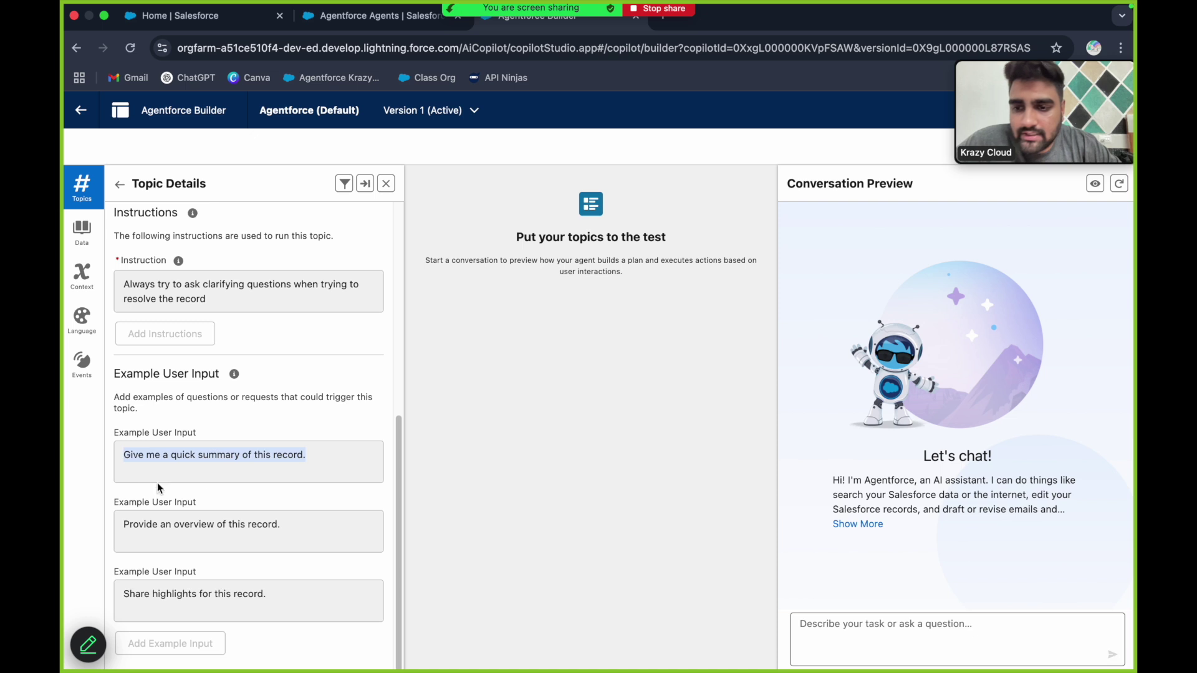
drag(130, 533, 289, 529)
drag(126, 596, 294, 600)
click(288, 594)
scroll(285, 391, up, 6)
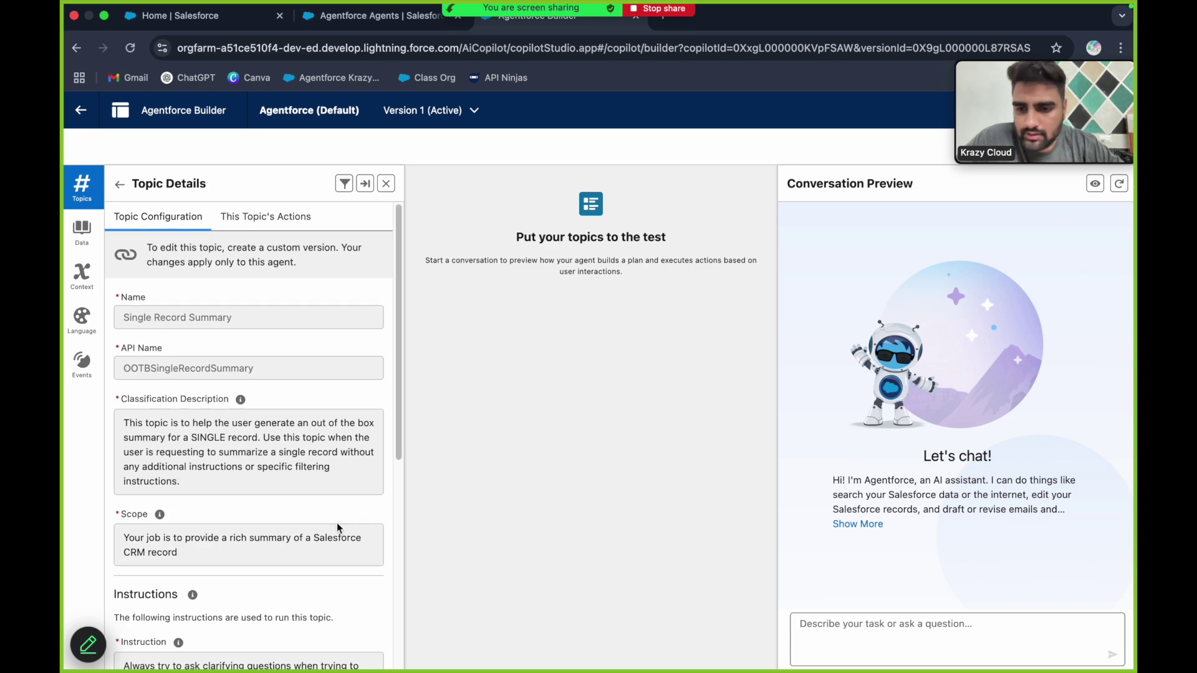
Copy the example input "Give me a quick summary of this record." and send it to the agent in the conversation preview
scroll(337, 523, down, 6)
drag(125, 461, 326, 457)
key(ctrl+c)
click(919, 630)
key(ctrl+v)
key(Return)
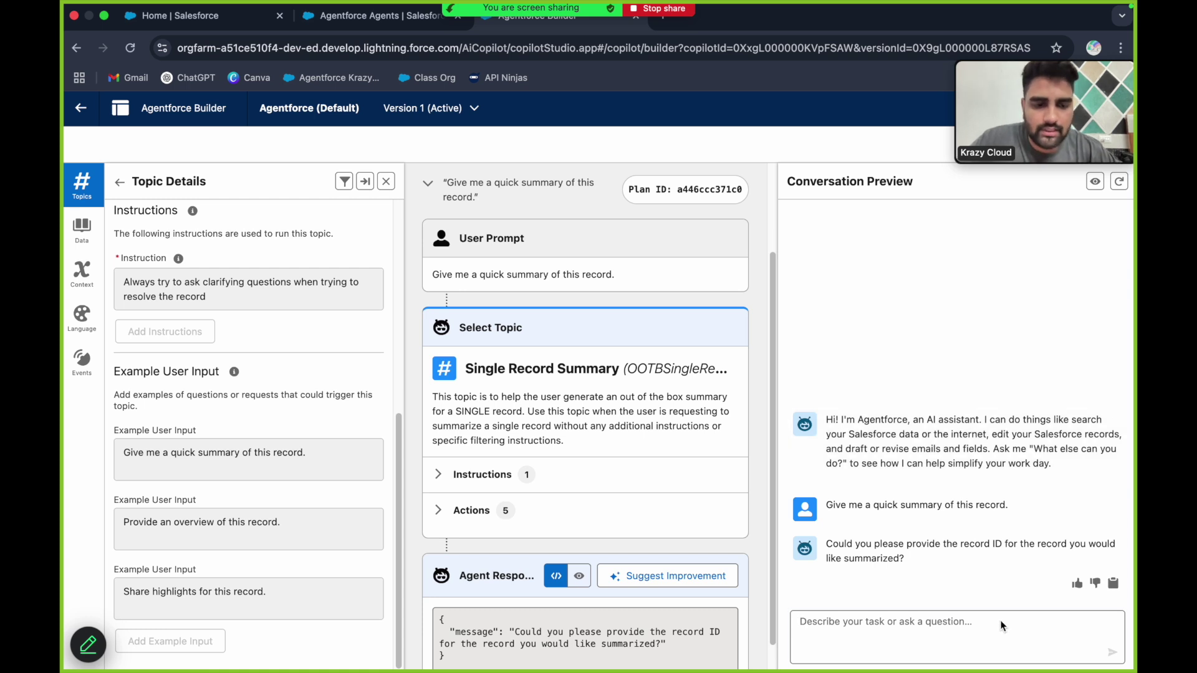
Begin a reply to the agent with the text "provide me account summary for", without sending it
text(provide me )
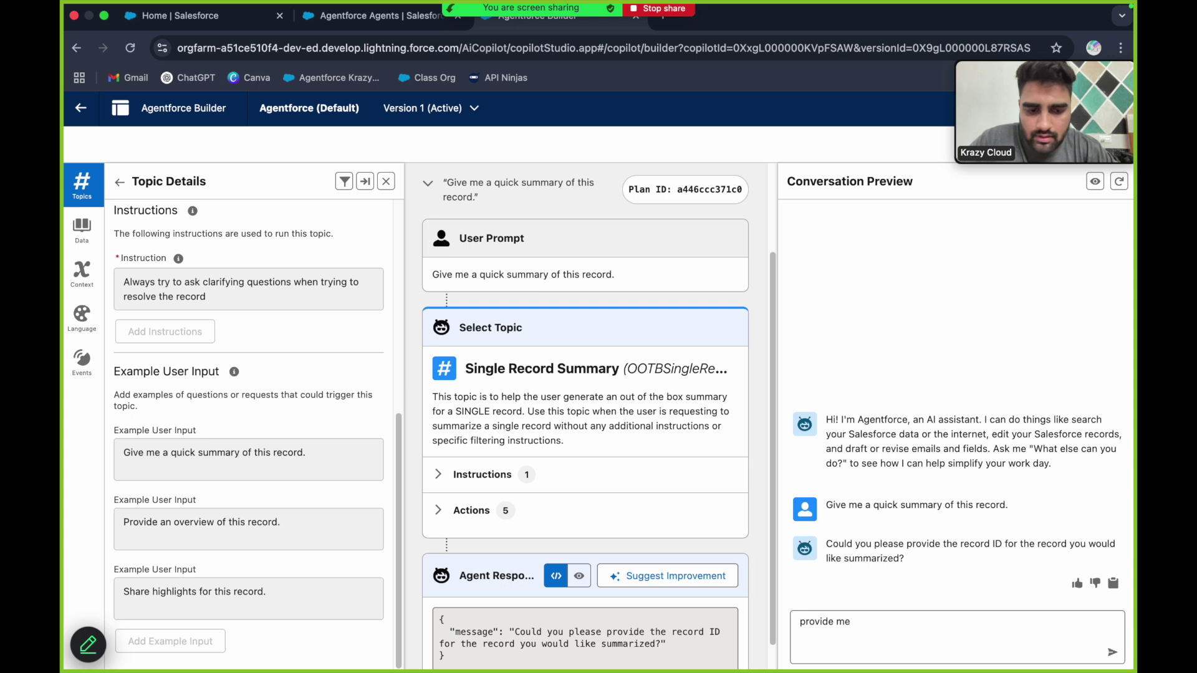
text(account s)
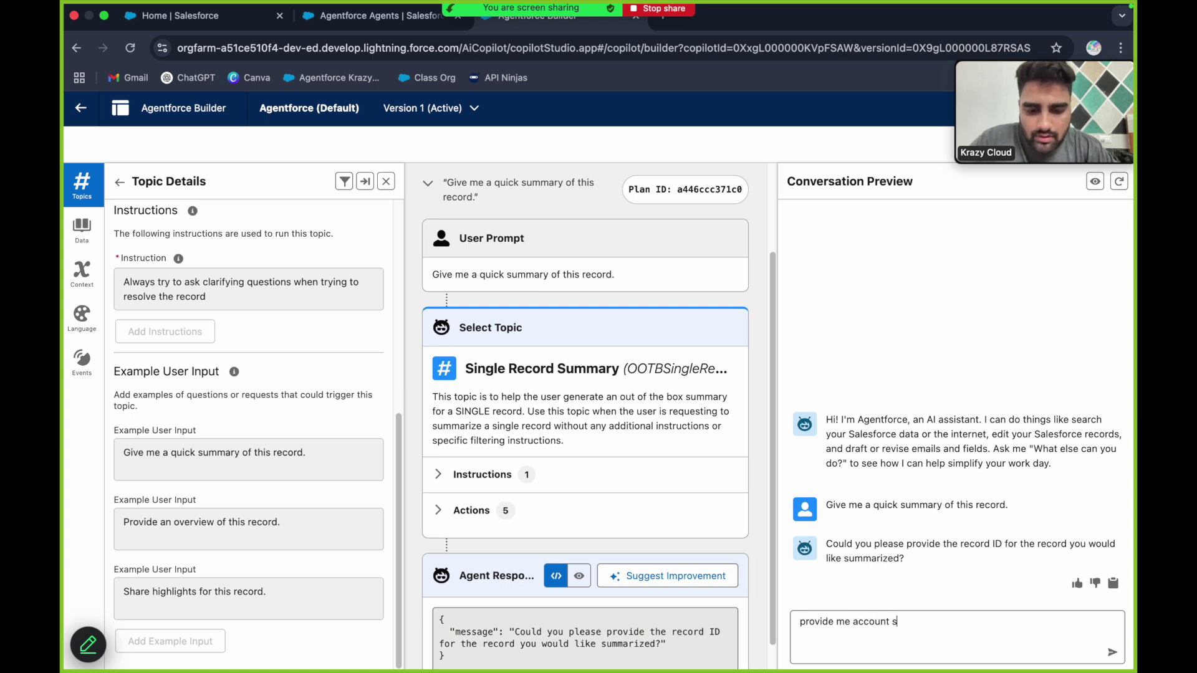
text(ummary for)
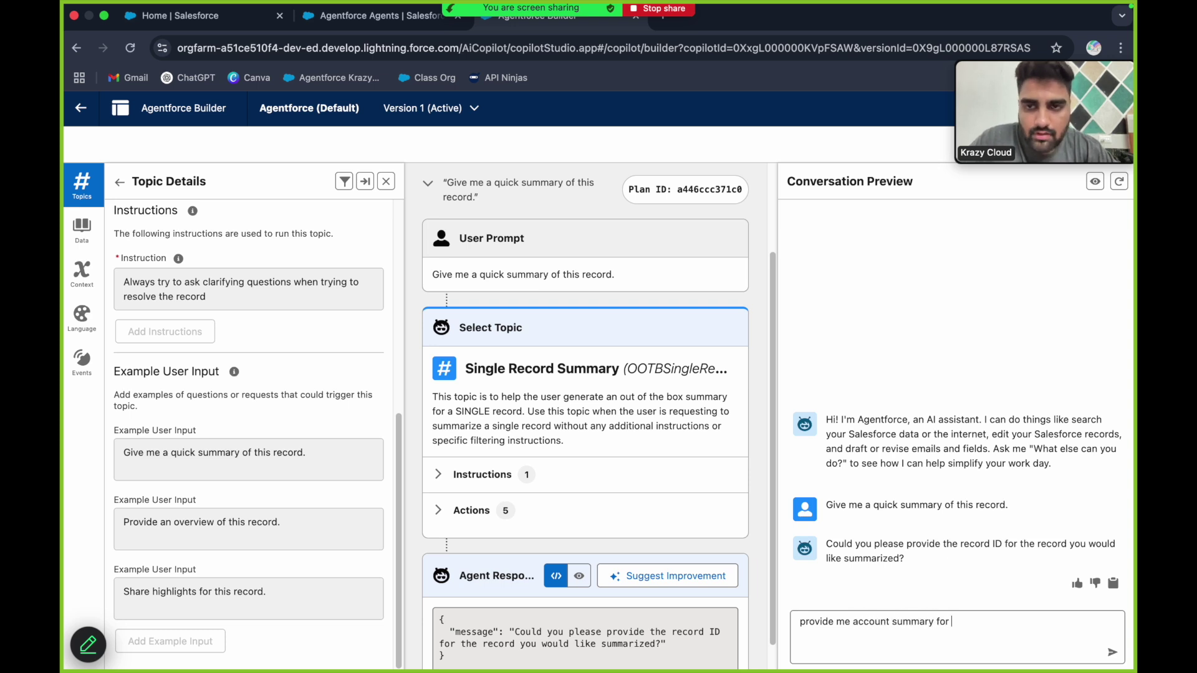
Switch to the Salesforce Sales app and copy the account name Edge Communications from the Accounts list
click(217, 14)
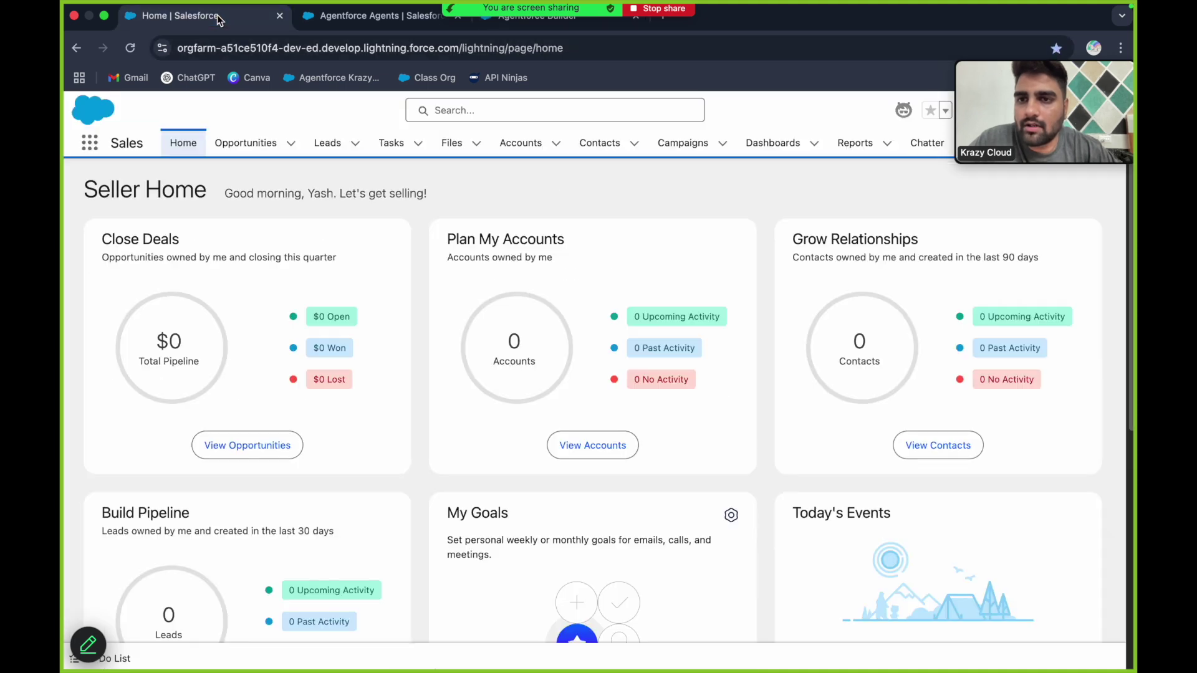
click(526, 148)
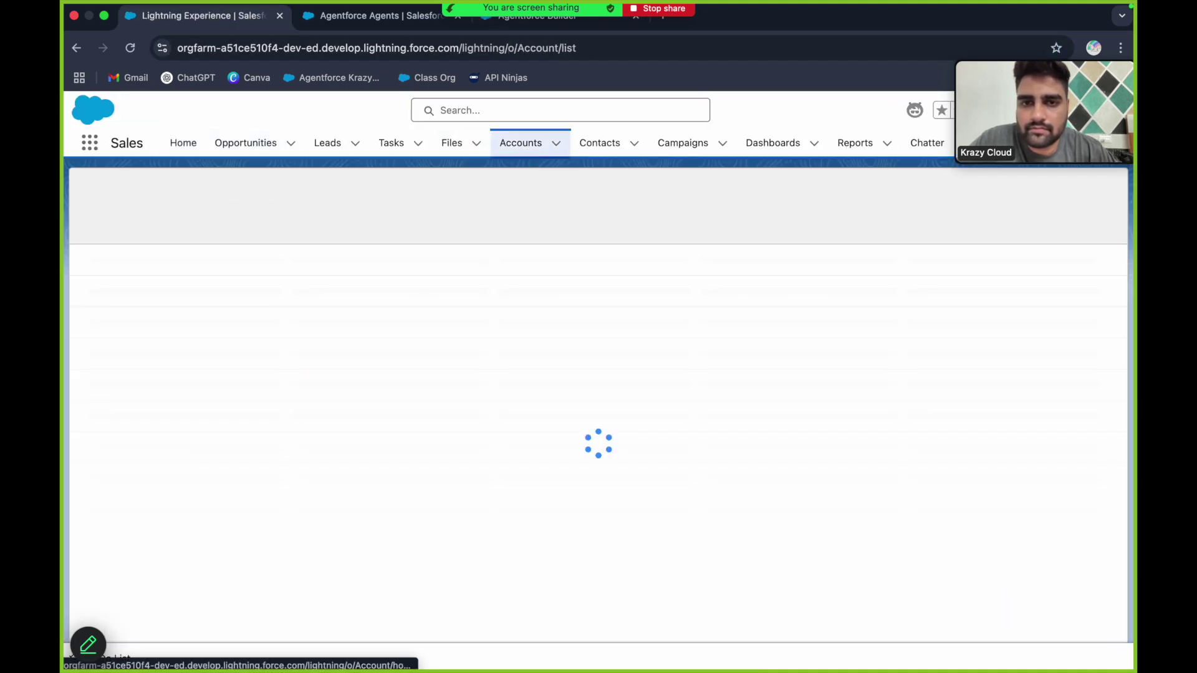
drag(254, 284, 143, 292)
key(super+c)
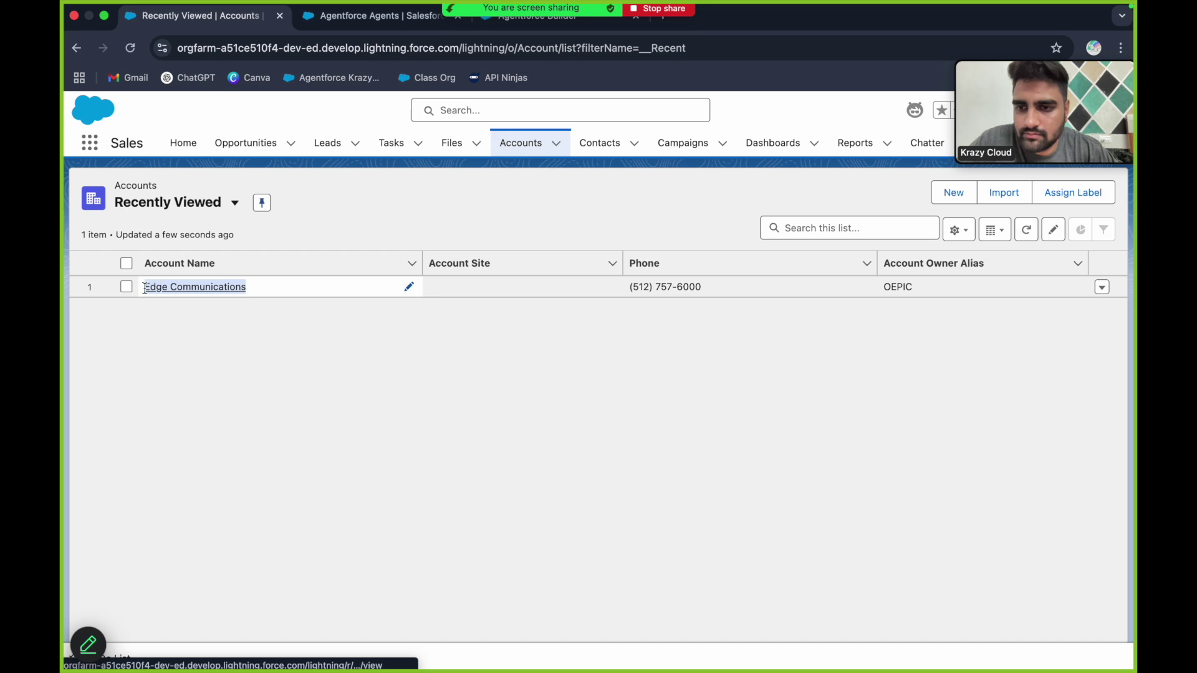
Return to Agentforce Builder, complete the reply with the copied name Edge Communications, and send it to the agent
click(354, 23)
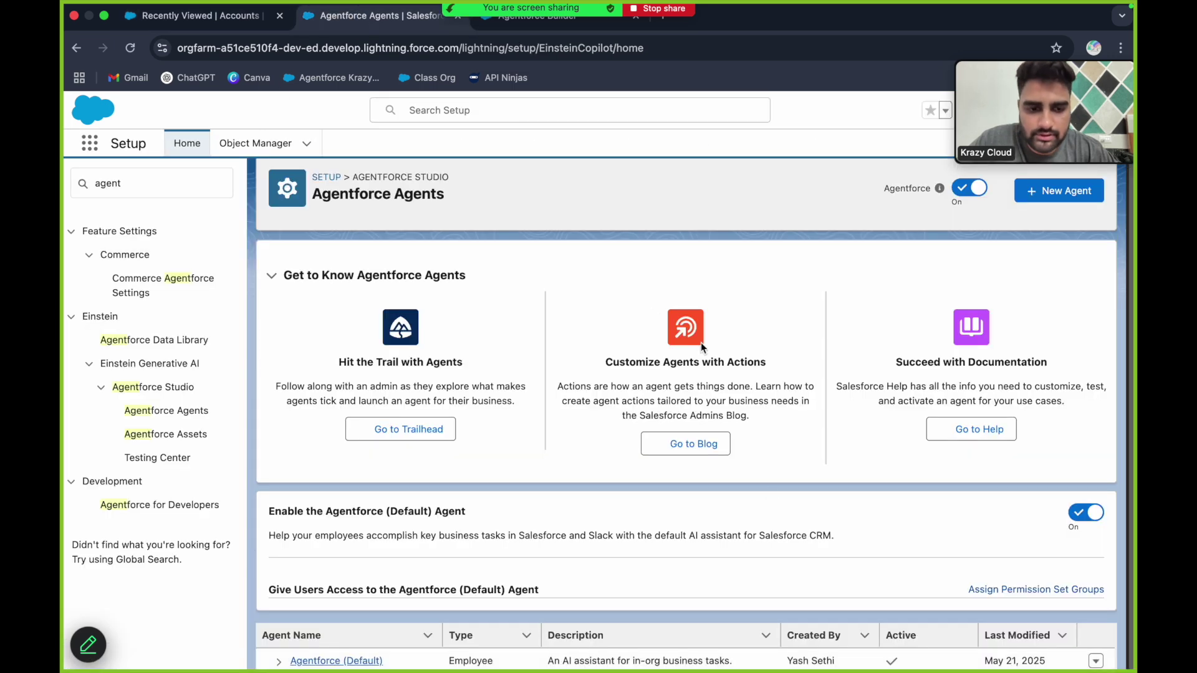
click(528, 23)
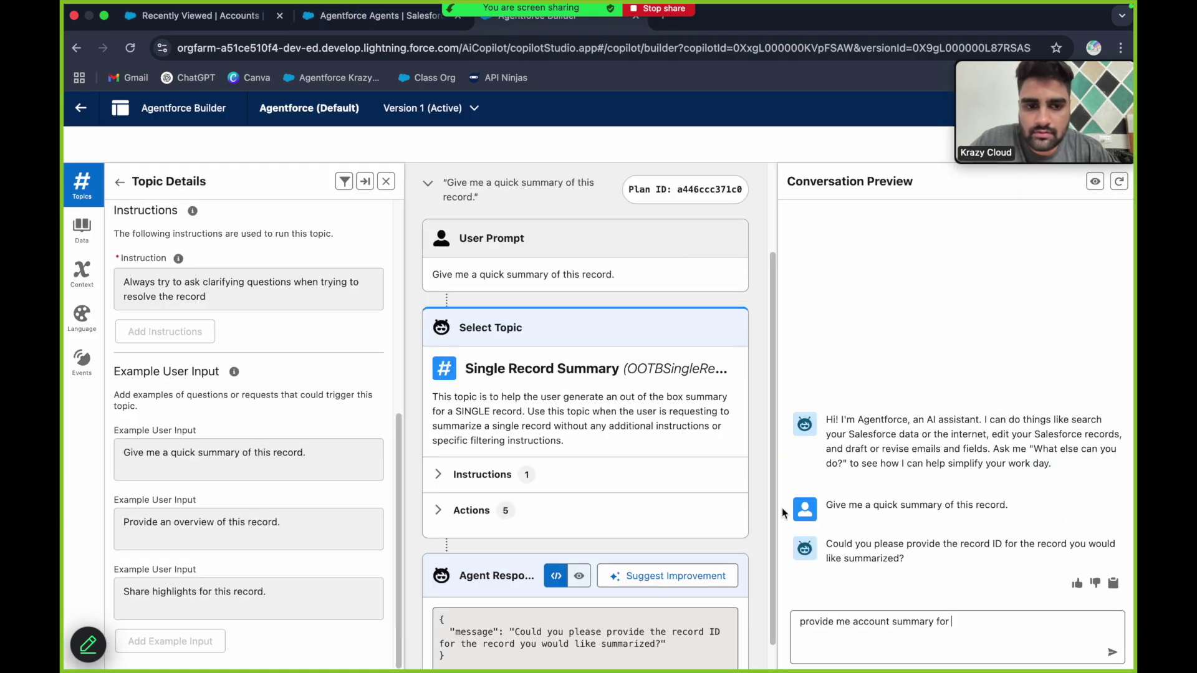
key(super+v)
key(Return)
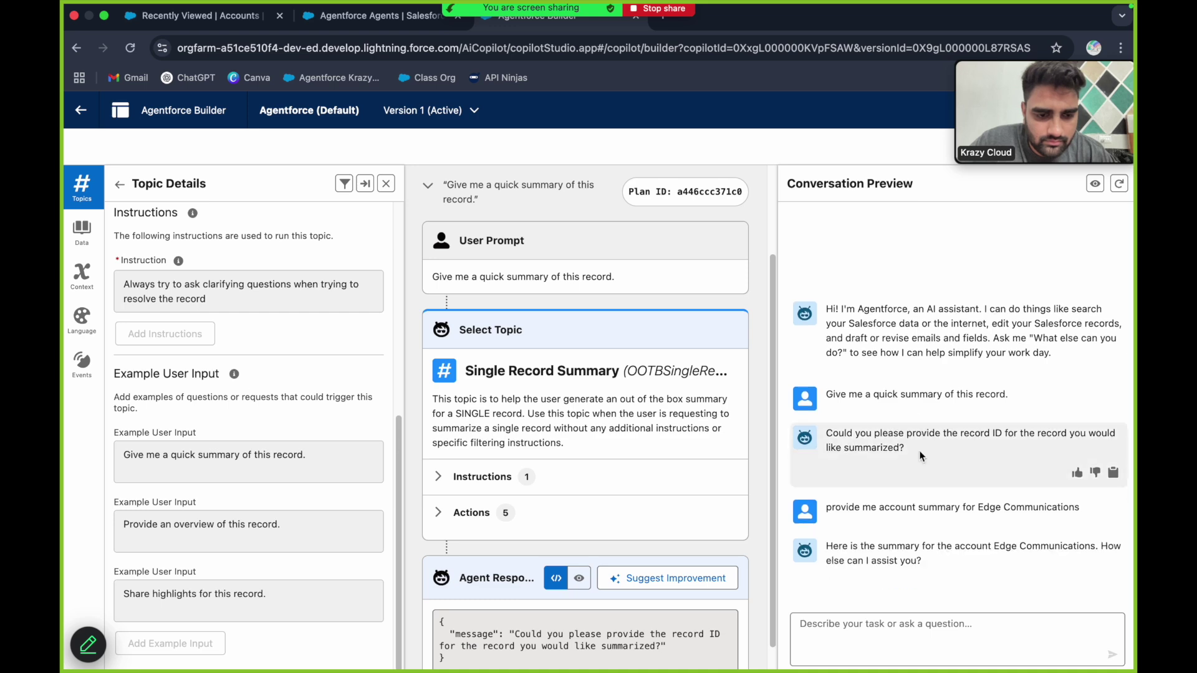
Review the agent's account summary for Edge Communications, from the account overview through opportunities, cases, activity, contacts and purchases
scroll(871, 316, up, 5)
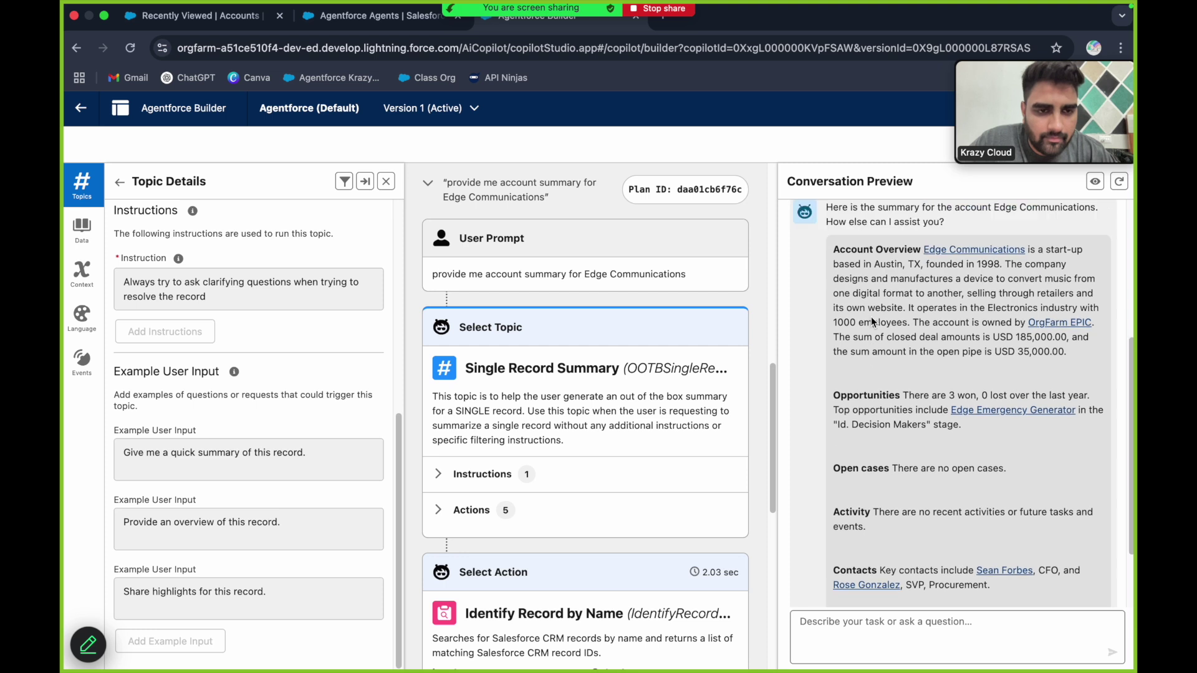
scroll(871, 318, down, 1)
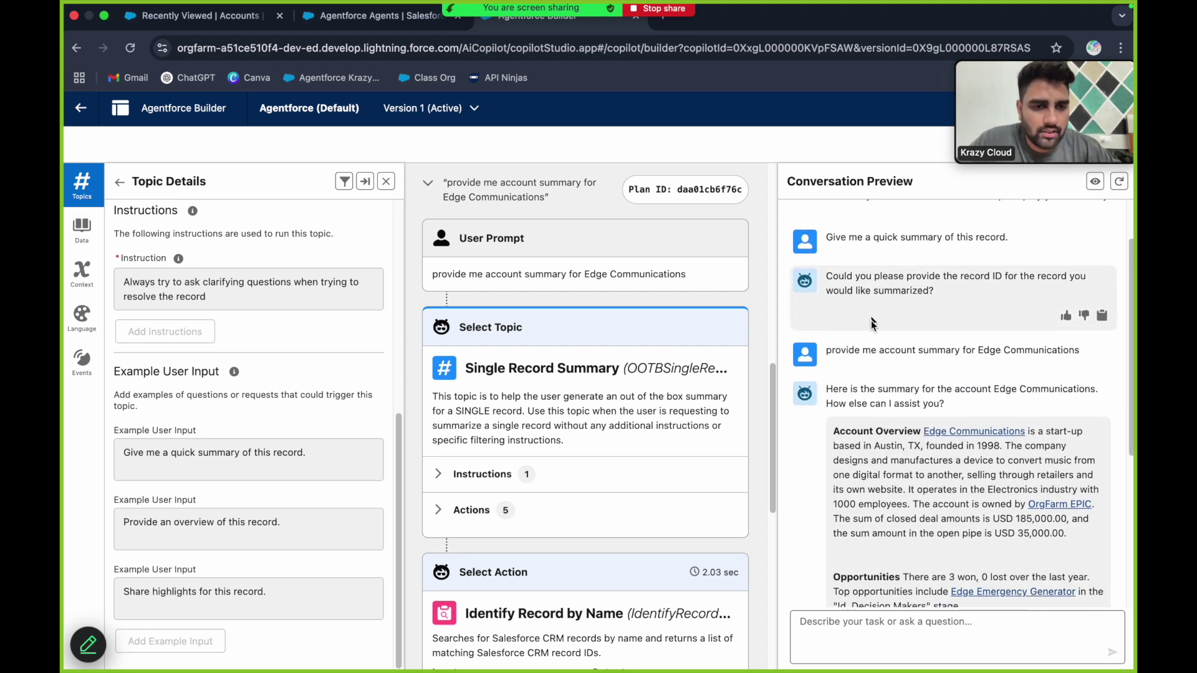
scroll(871, 320, down, 10)
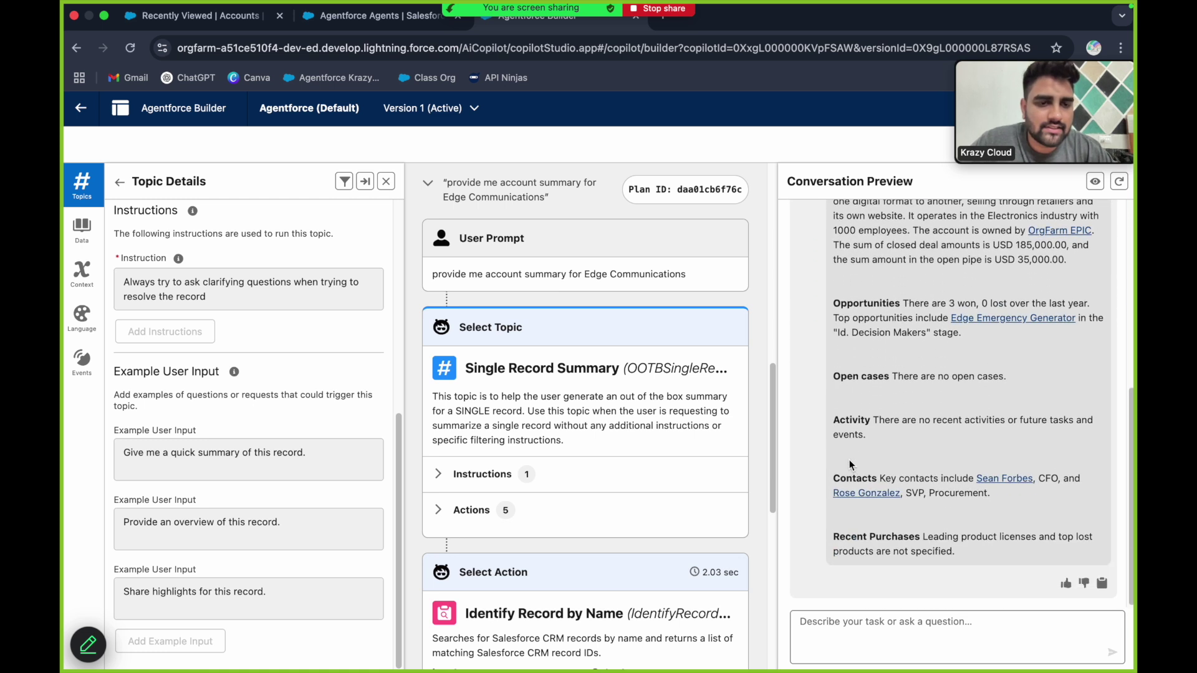
scroll(877, 306, up, 6)
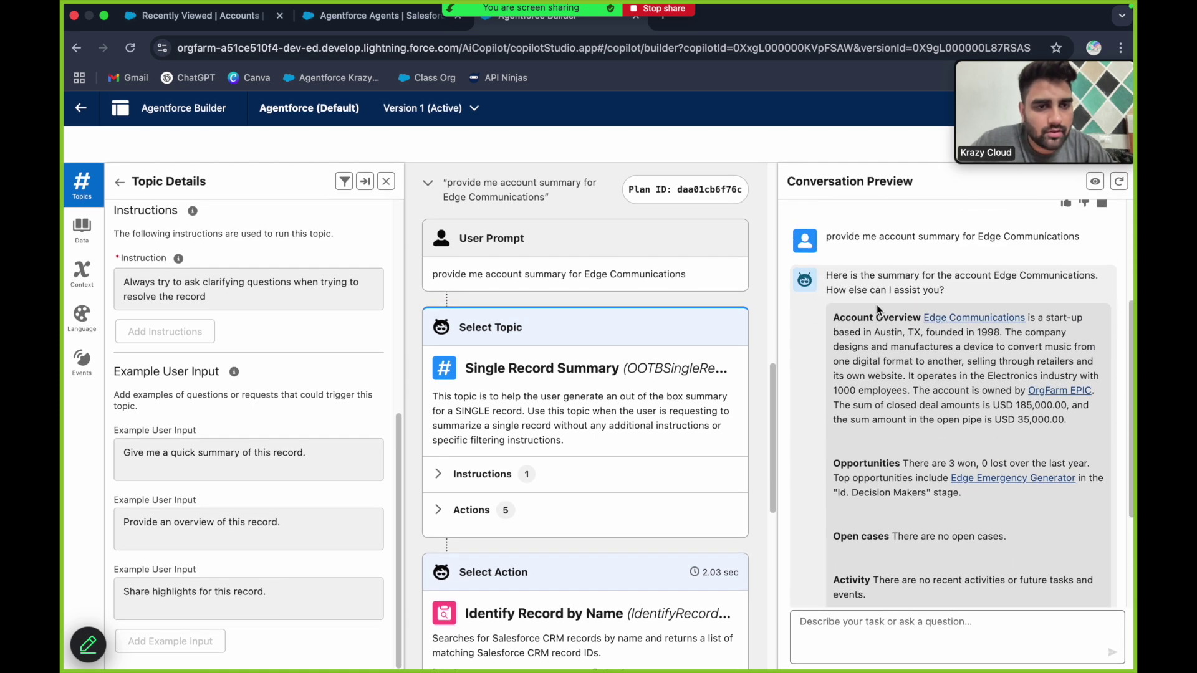
scroll(876, 304, down, 1)
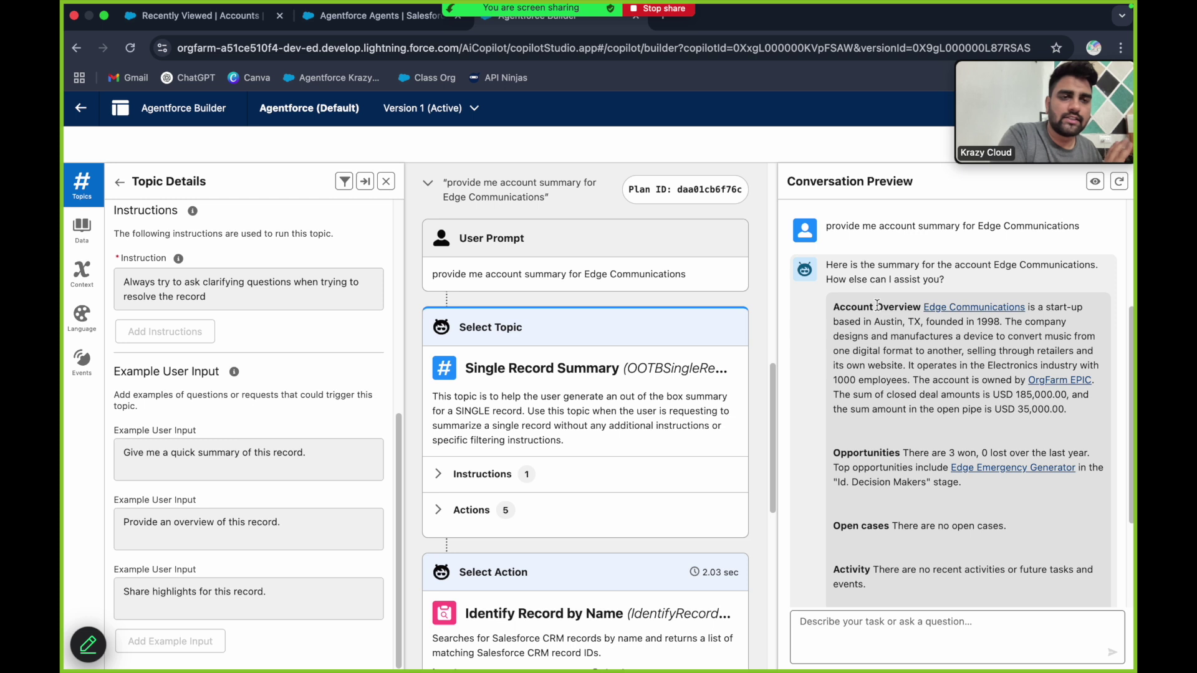